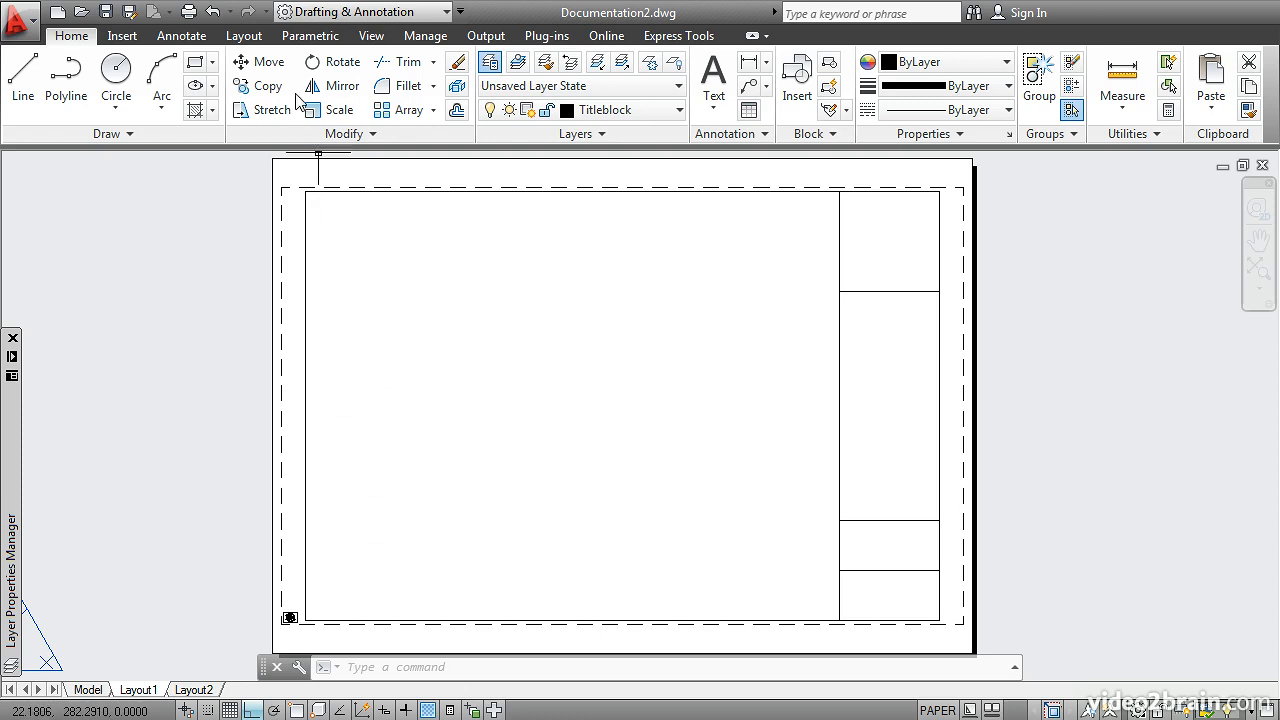
# Move the tiny viewport from the sheet's lower-left corner to just inside the title block frame, with Ortho turned off
pyautogui.click(260, 62)
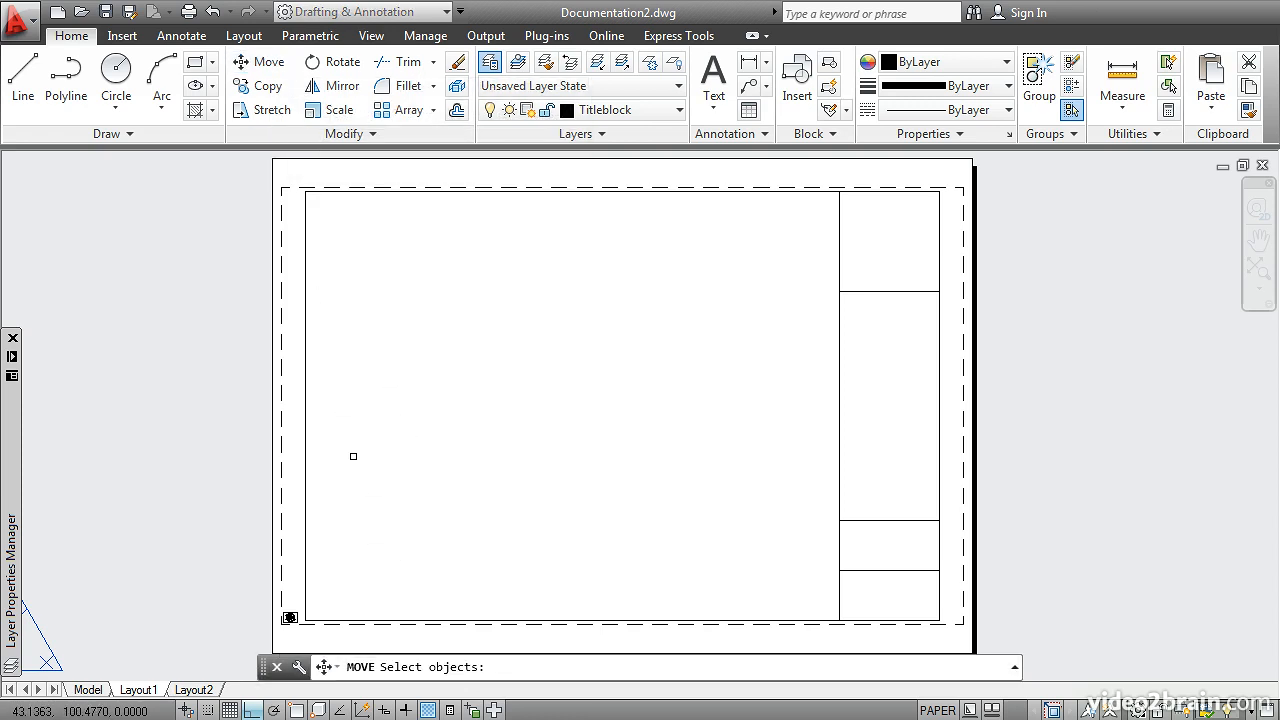
pyautogui.click(289, 617)
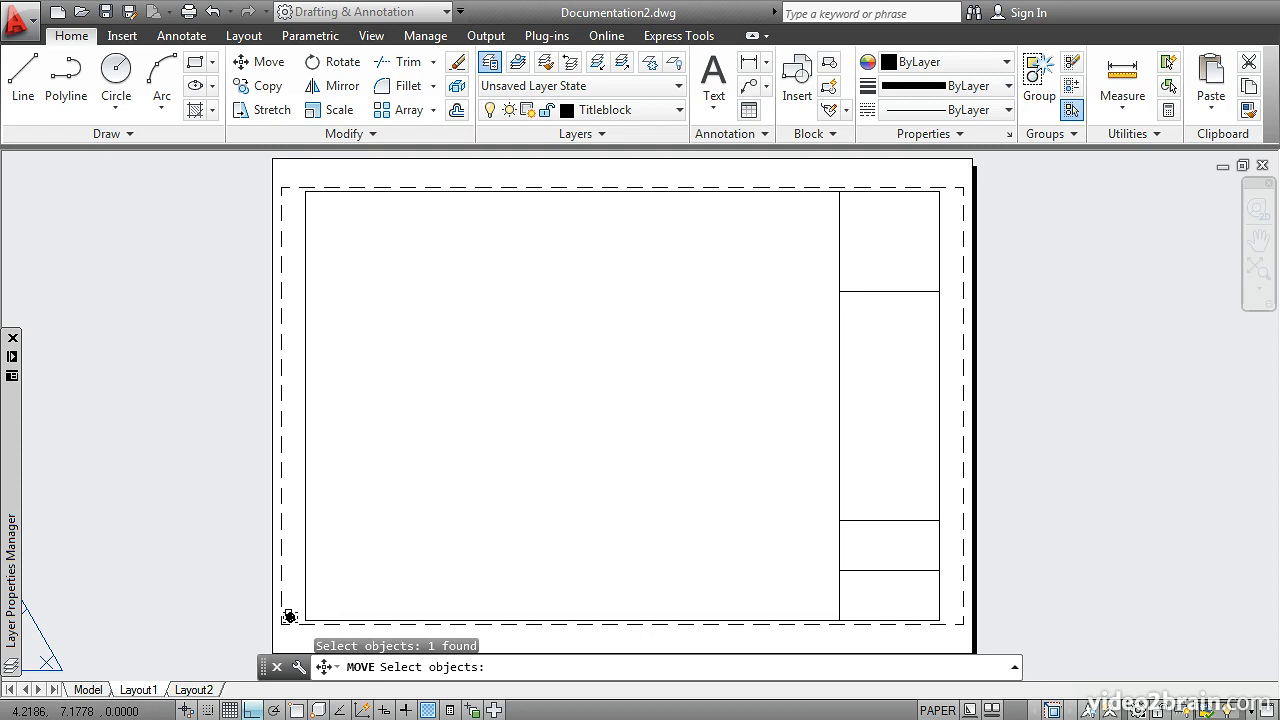
pyautogui.press('Return')
pyautogui.click(289, 617)
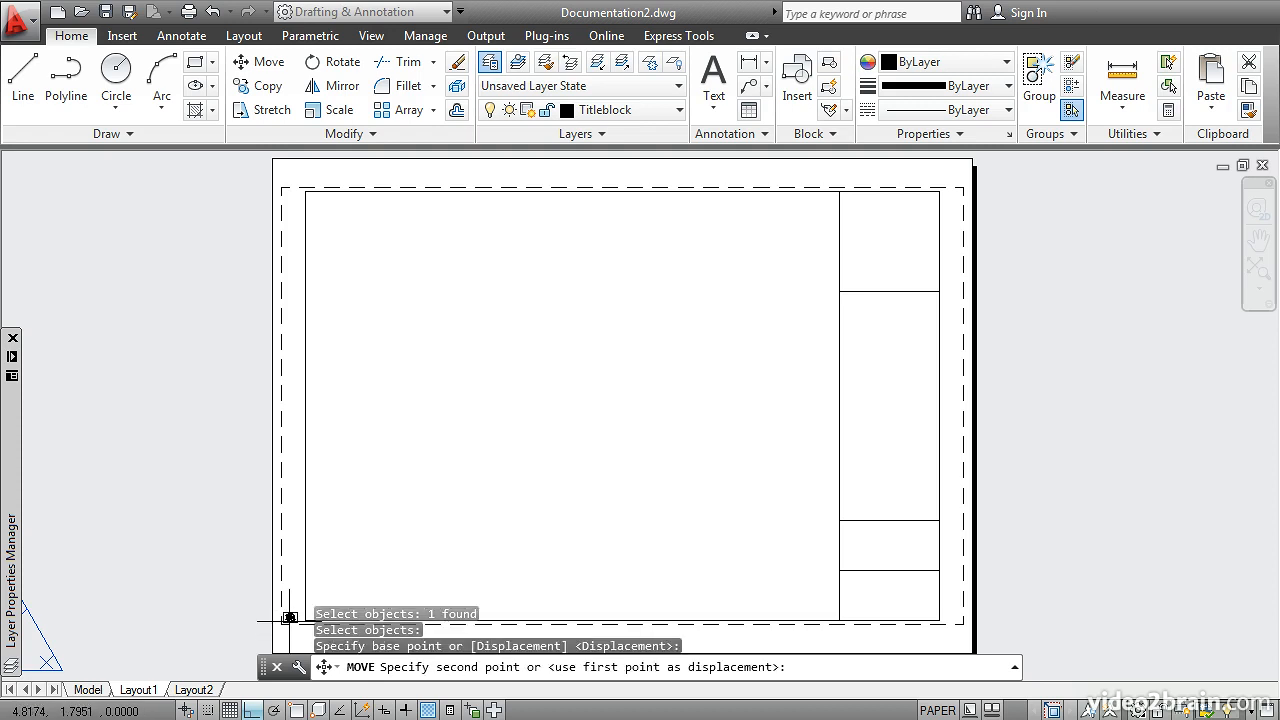
pyautogui.click(251, 710)
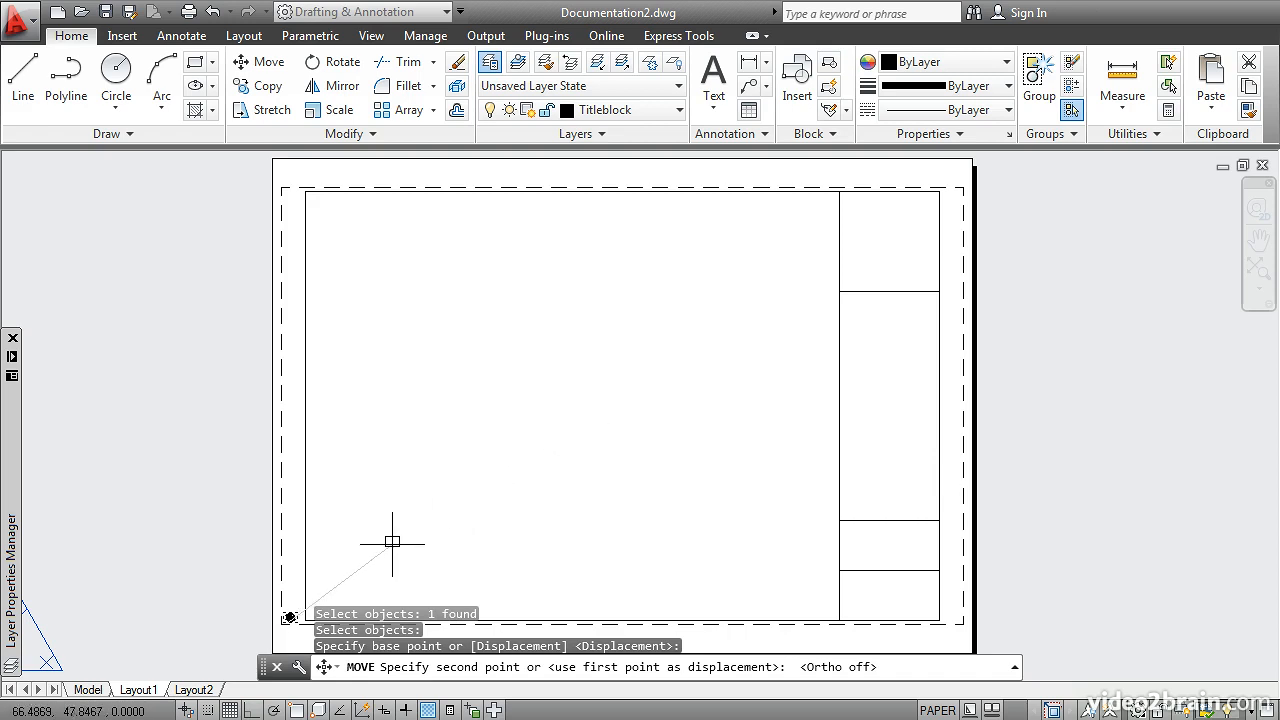
pyautogui.click(358, 584)
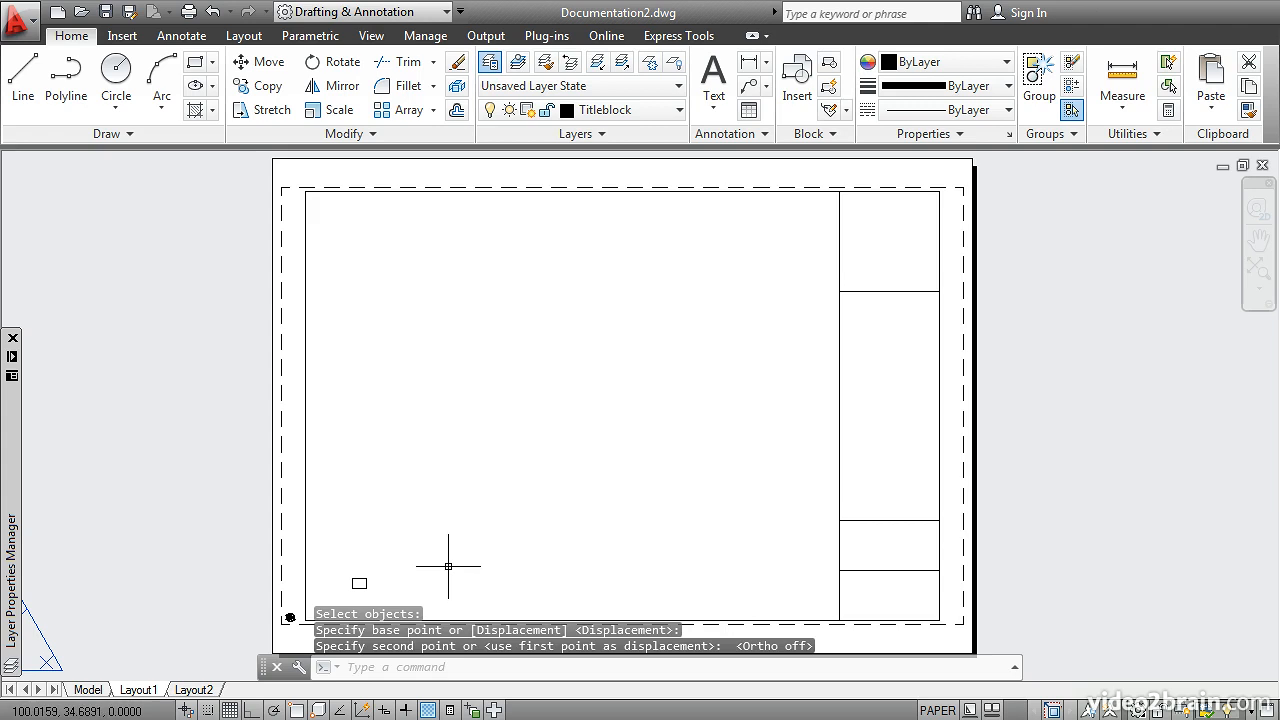
# Stretch the viewport's upper-right corner so it fills most of the frame beside the title block column
pyautogui.moveTo(449, 568); pyautogui.dragTo(448, 542, button='middle')
pyautogui.moveTo(451, 491); pyautogui.dragTo(452, 516, button='middle')
pyautogui.click(360, 575)
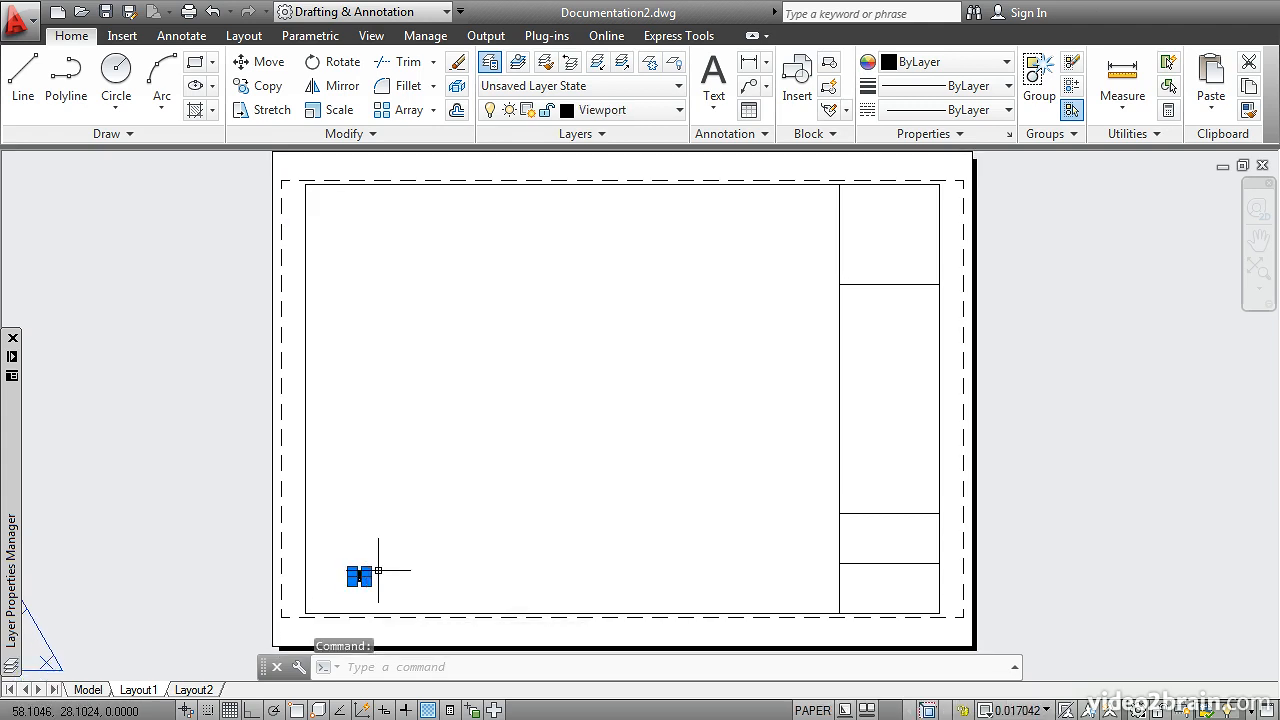
pyautogui.scroll(3, 365, 575)
pyautogui.scroll(2, 361, 577)
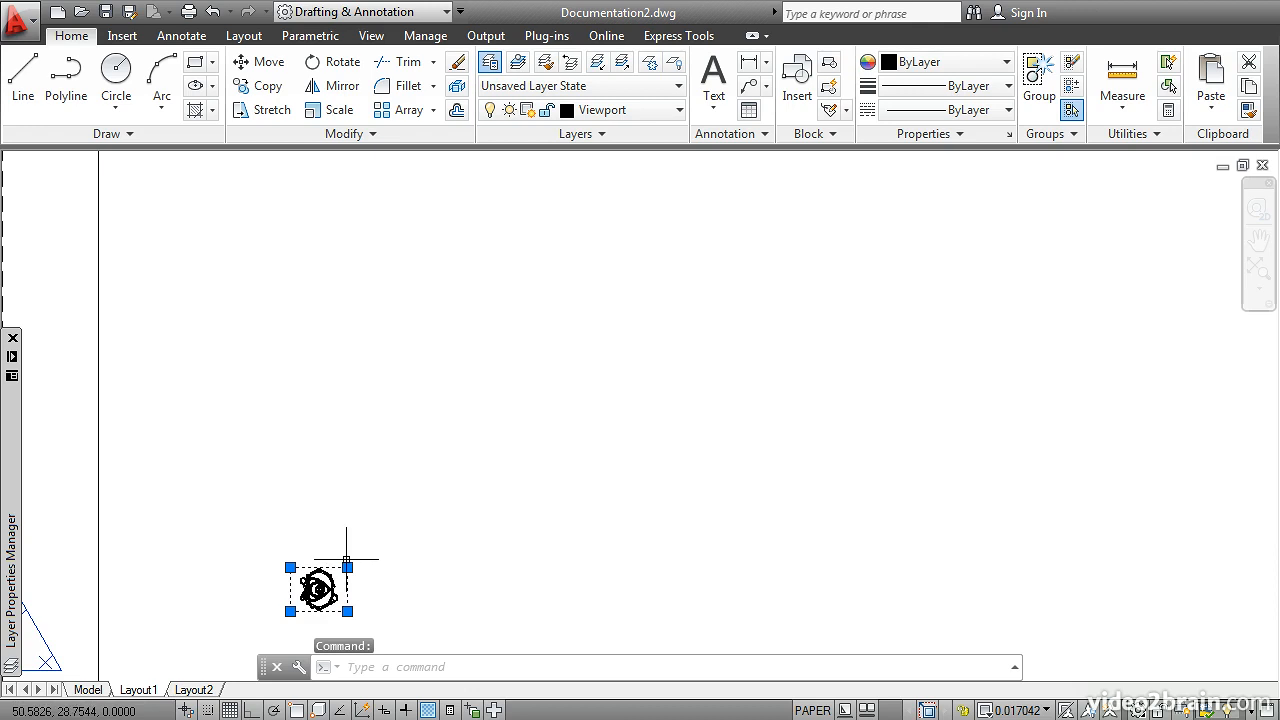
pyautogui.click(347, 567)
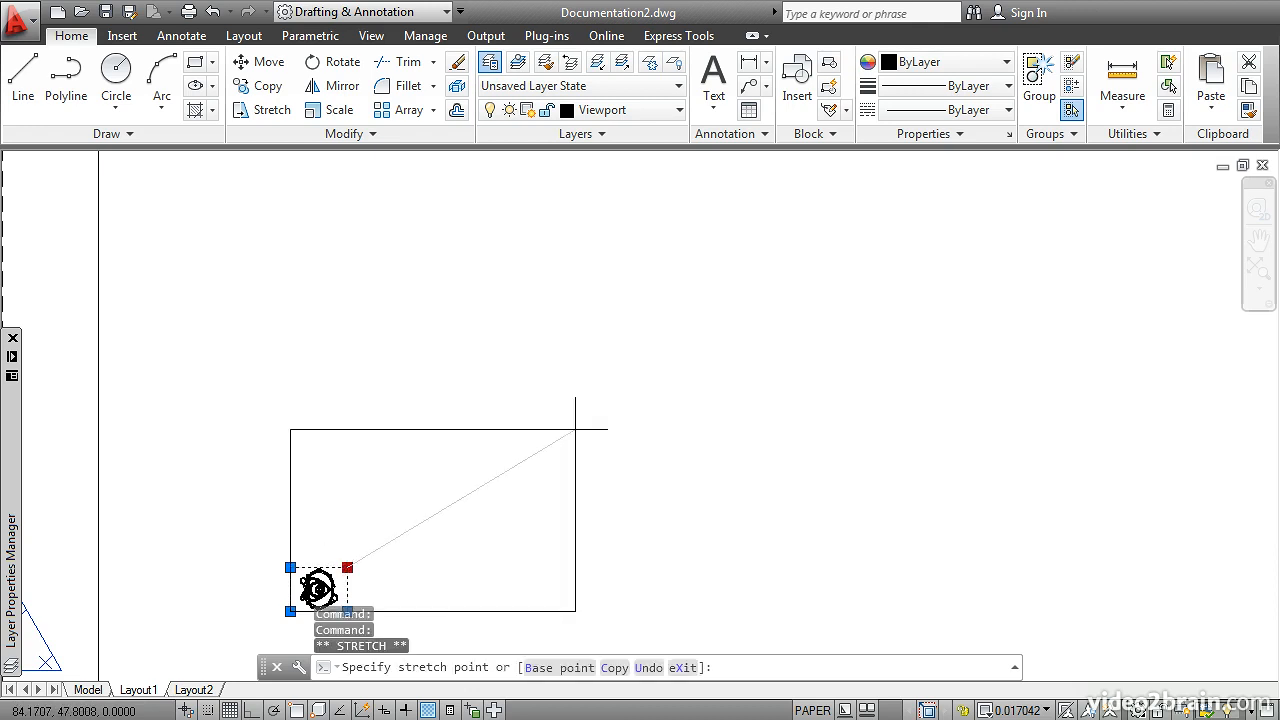
pyautogui.scroll(-5, 597, 411)
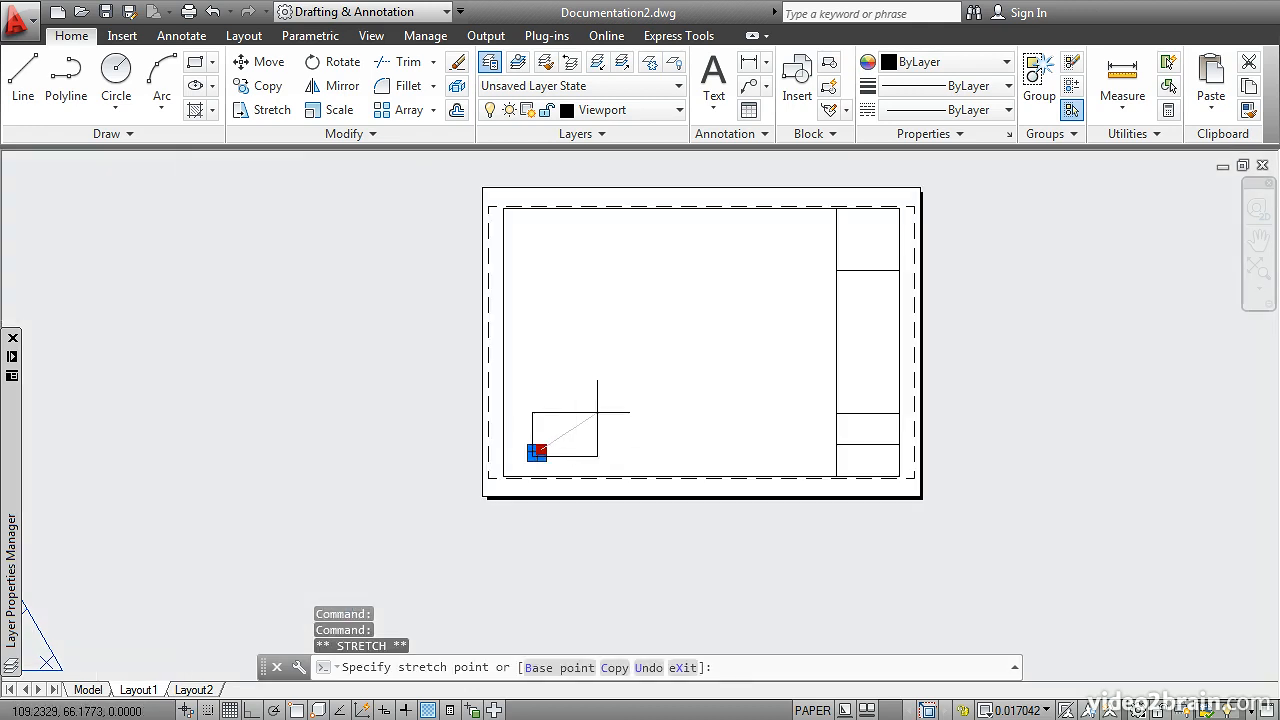
pyautogui.click(787, 228)
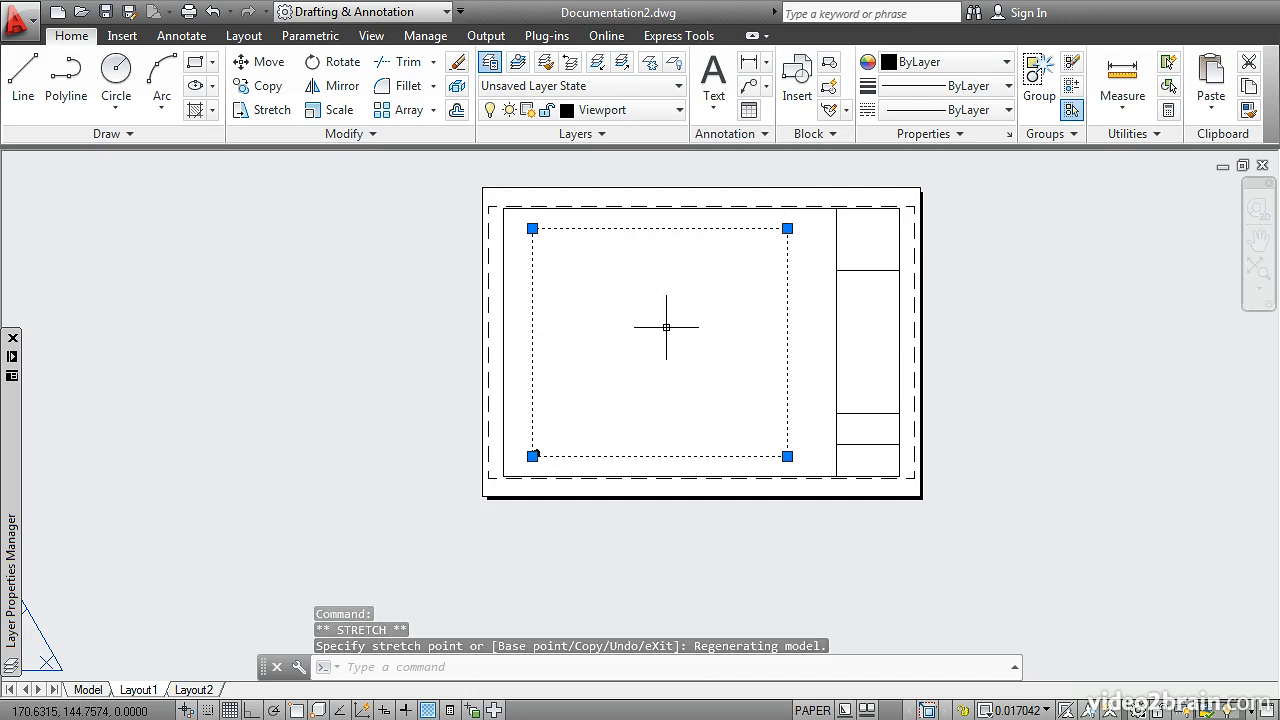
pyautogui.press('Escape')
# Activate the enlarged viewport's model space, then centre and zoom the rotor housing drawing until it fills the viewport
pyautogui.scroll(2, 666, 327)
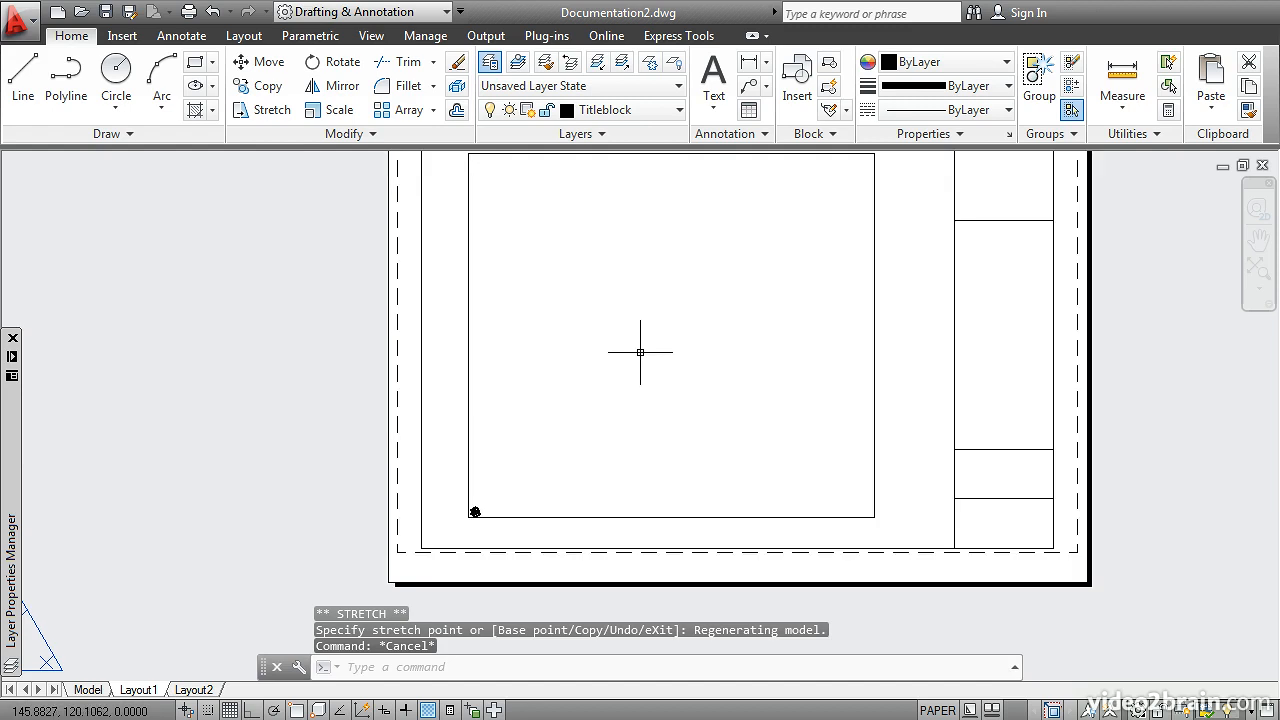
pyautogui.moveTo(643, 320); pyautogui.dragTo(567, 384, button='middle')
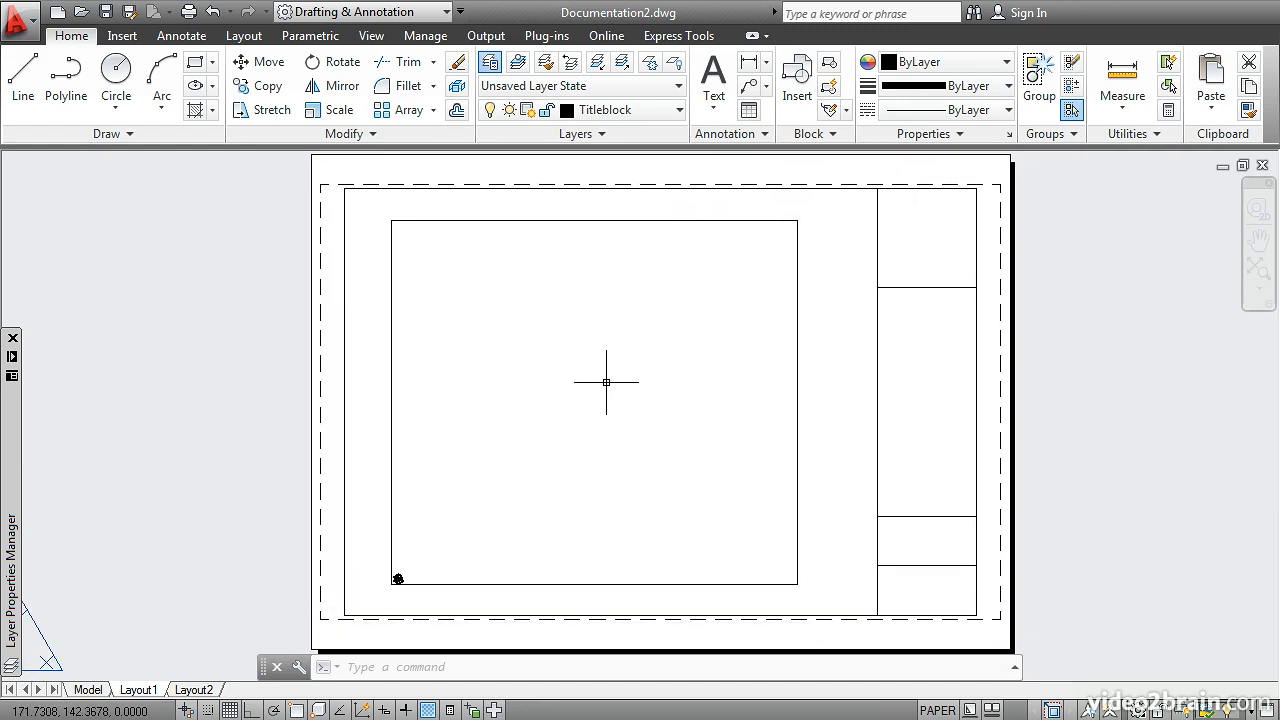
pyautogui.doubleClick(606, 382)
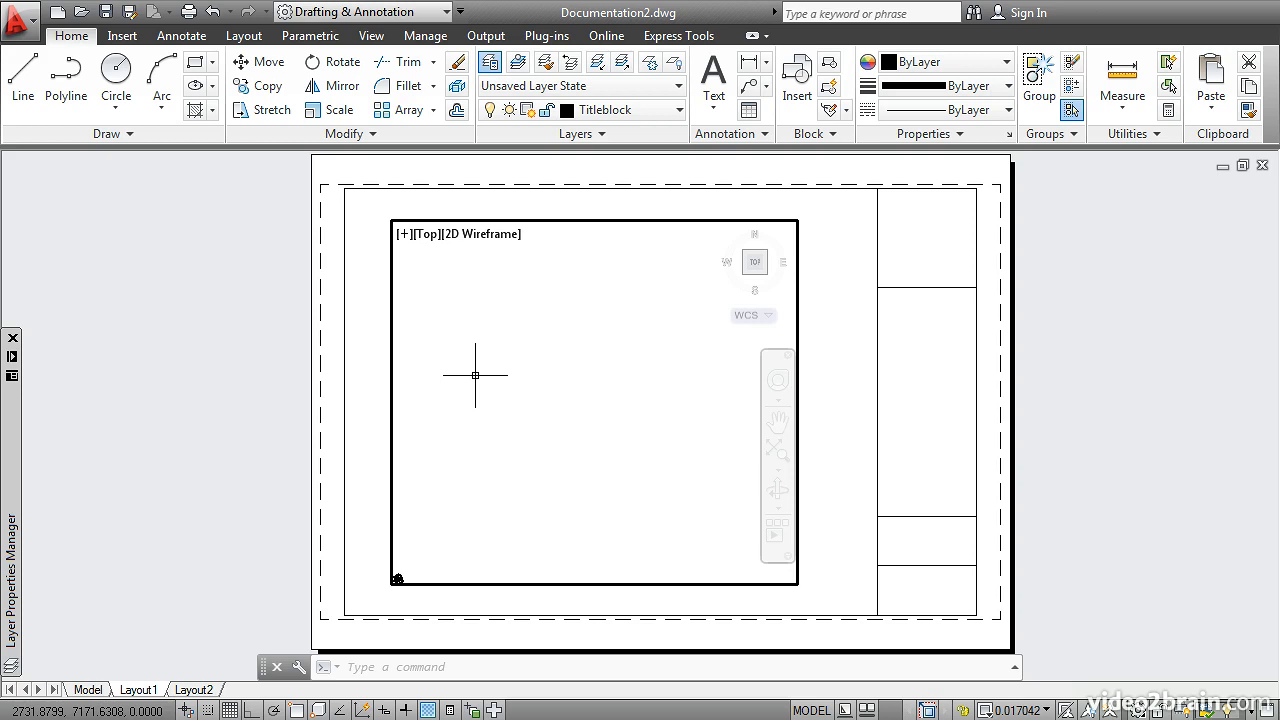
pyautogui.moveTo(428, 530); pyautogui.dragTo(620, 374, button='middle')
pyautogui.scroll(2, 545, 462)
pyautogui.scroll(3, 658, 360)
pyautogui.scroll(4, 661, 357)
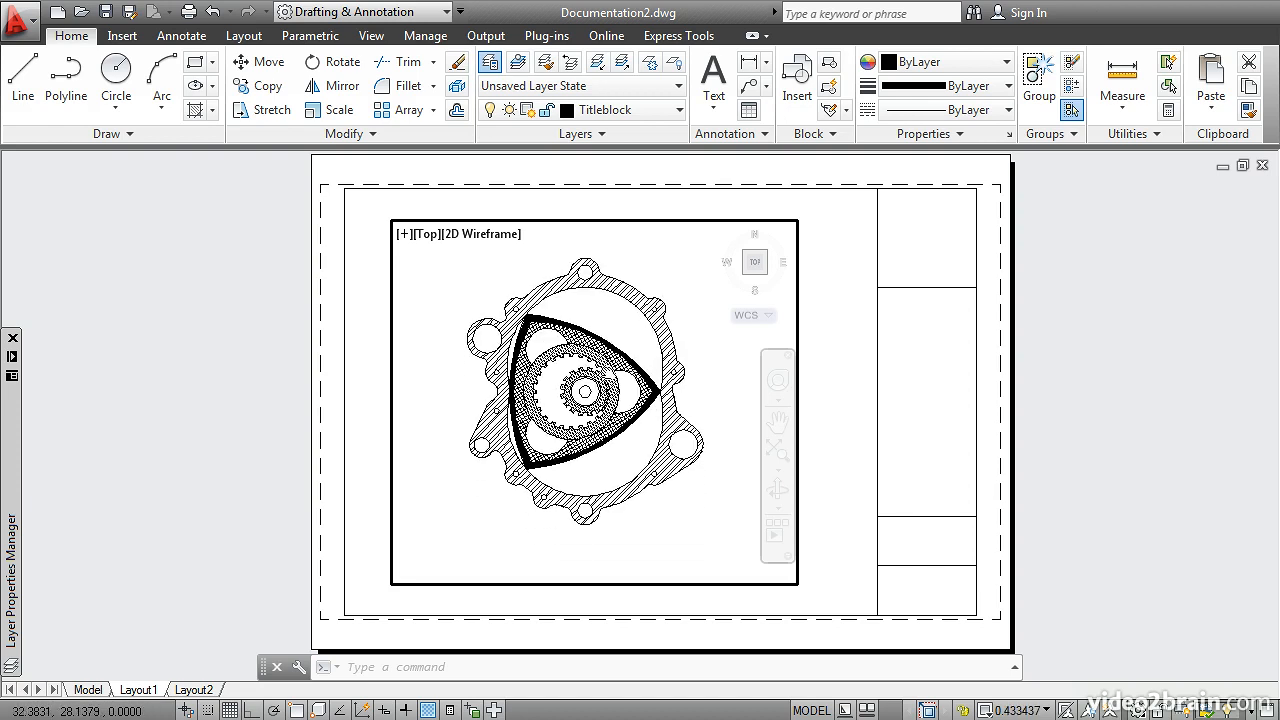
pyautogui.scroll(1, 613, 372)
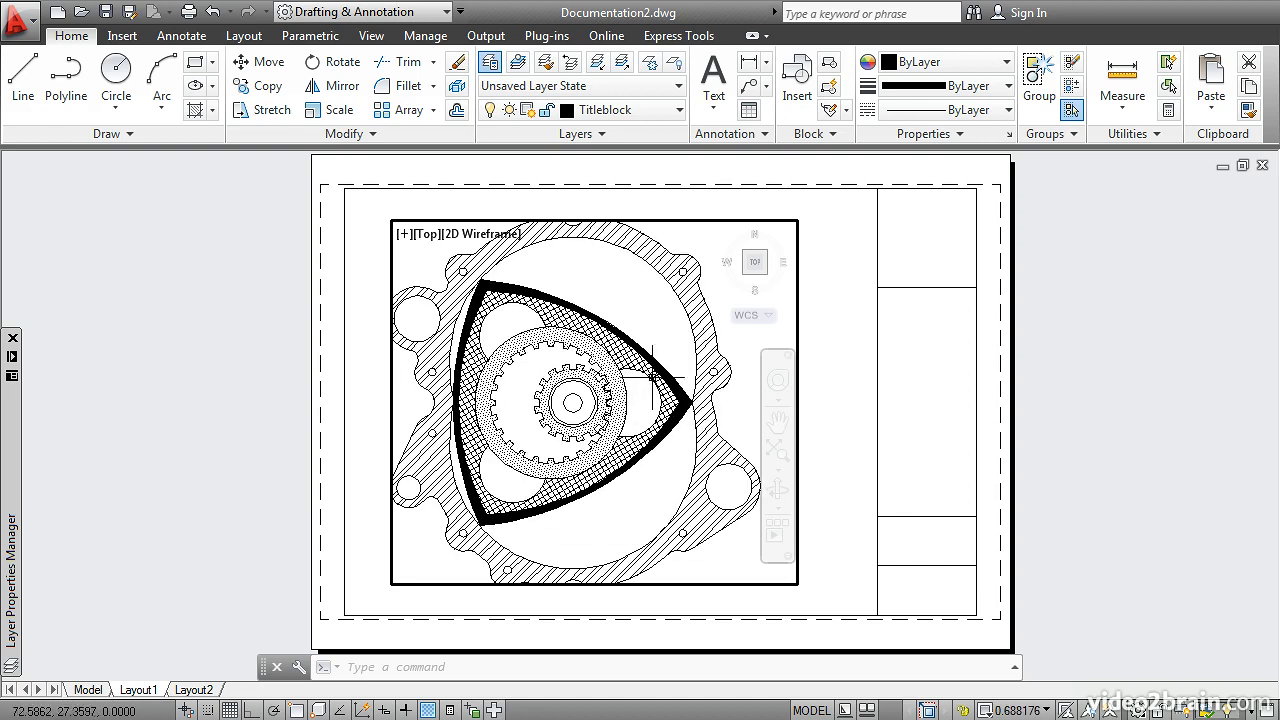
# Try a viewport scale of 1:1 and set it to 1:2 instead
pyautogui.moveTo(526, 405)
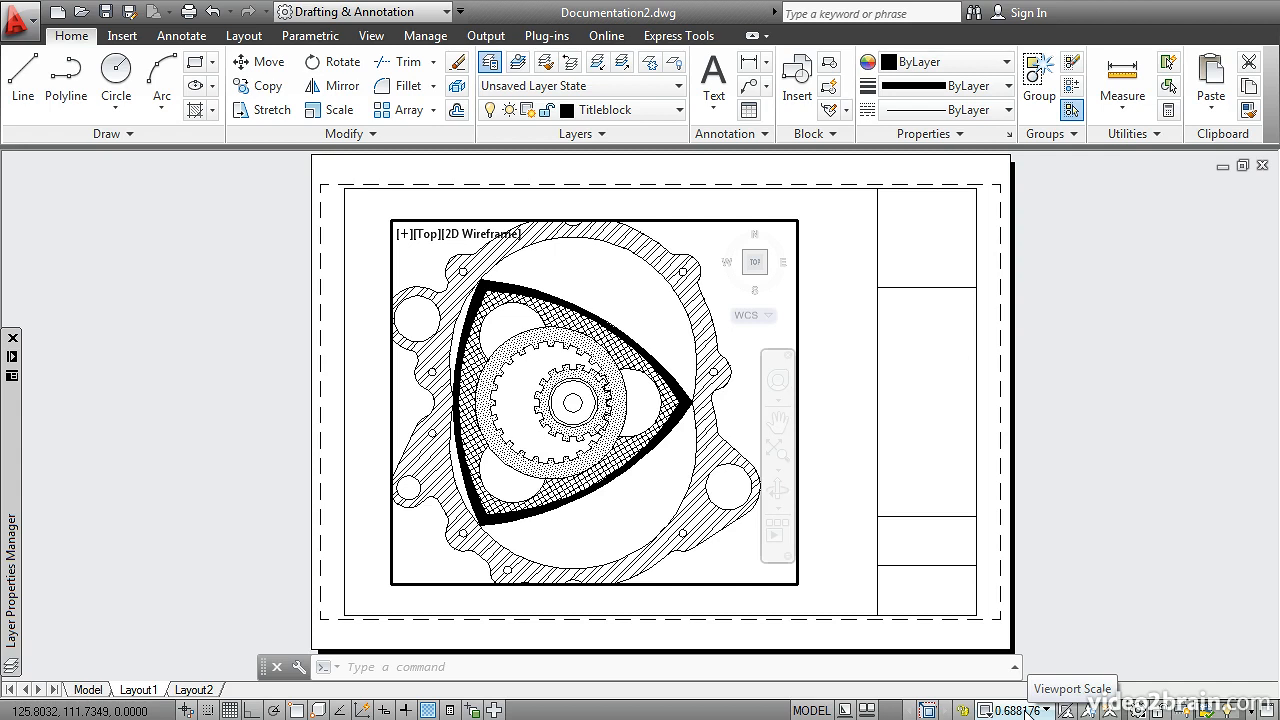
pyautogui.click(1025, 711)
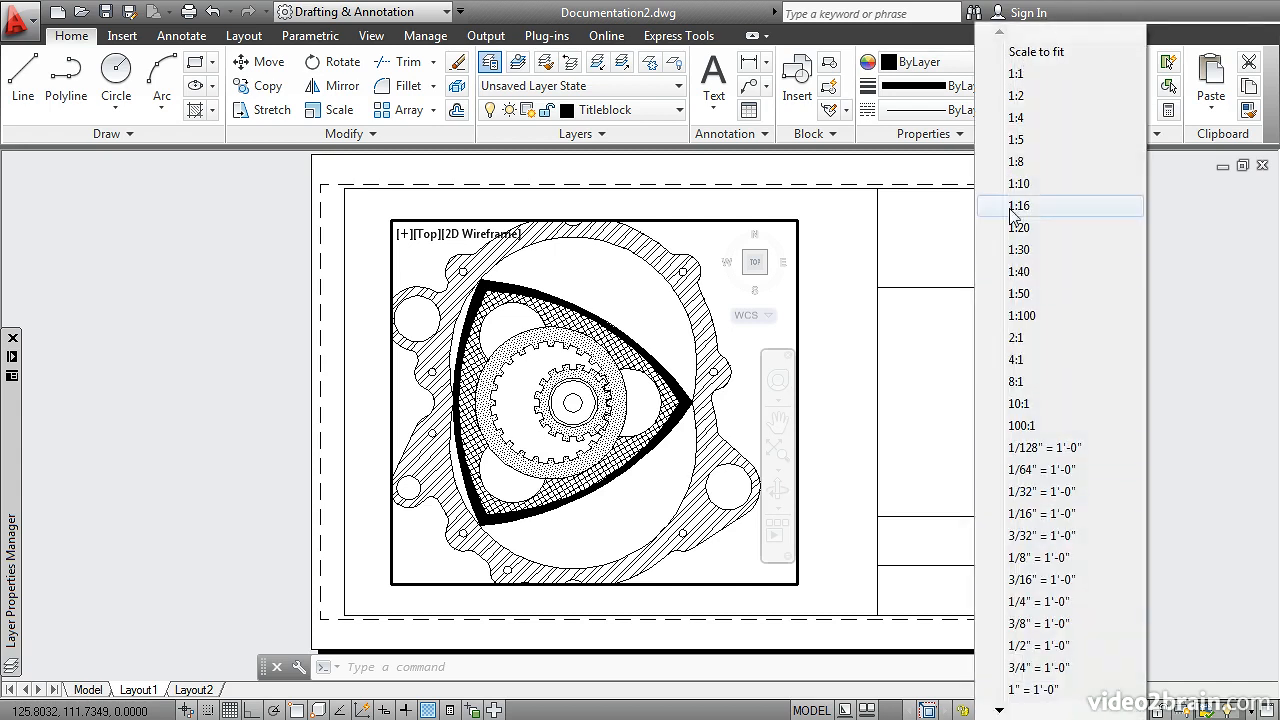
pyautogui.click(1030, 80)
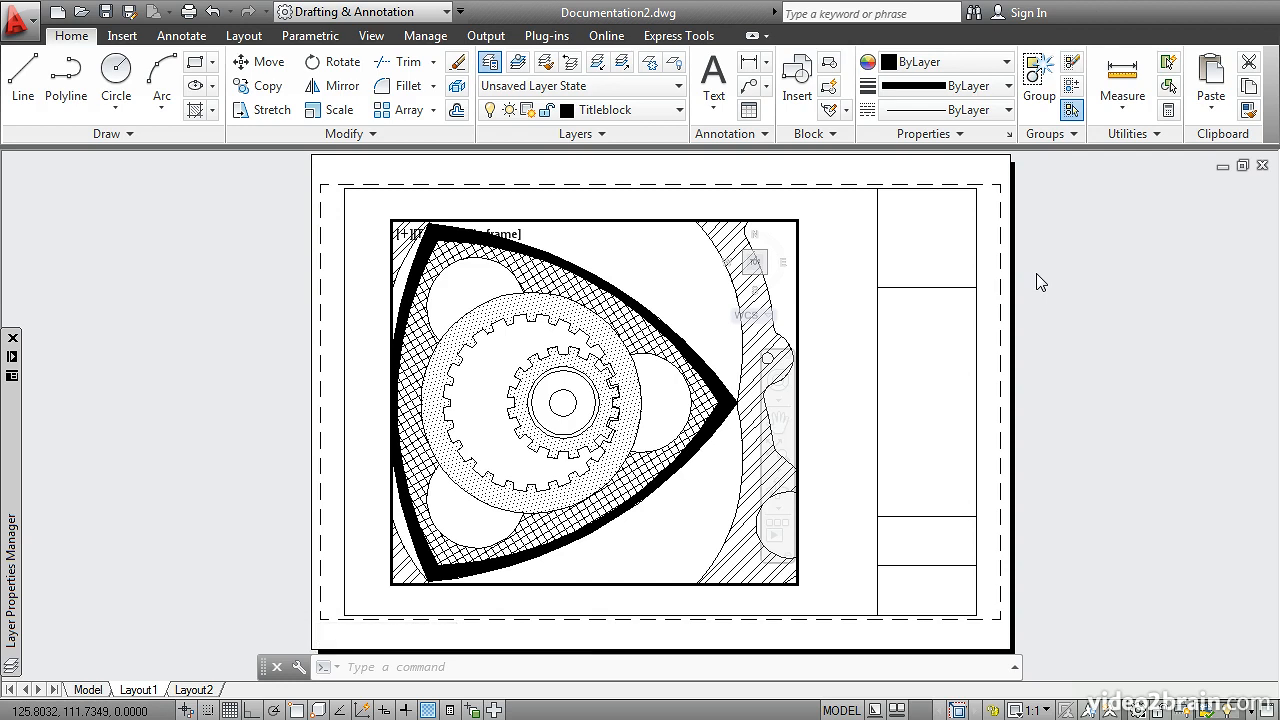
pyautogui.click(1031, 710)
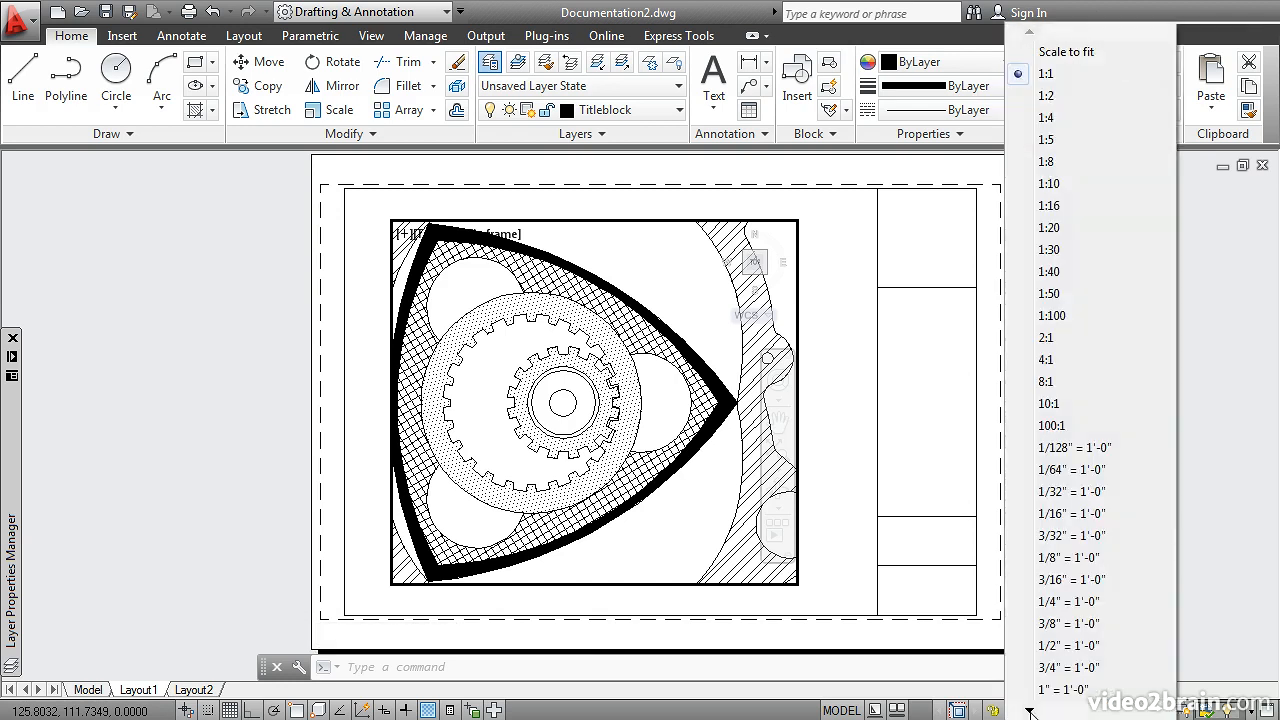
pyautogui.click(1045, 96)
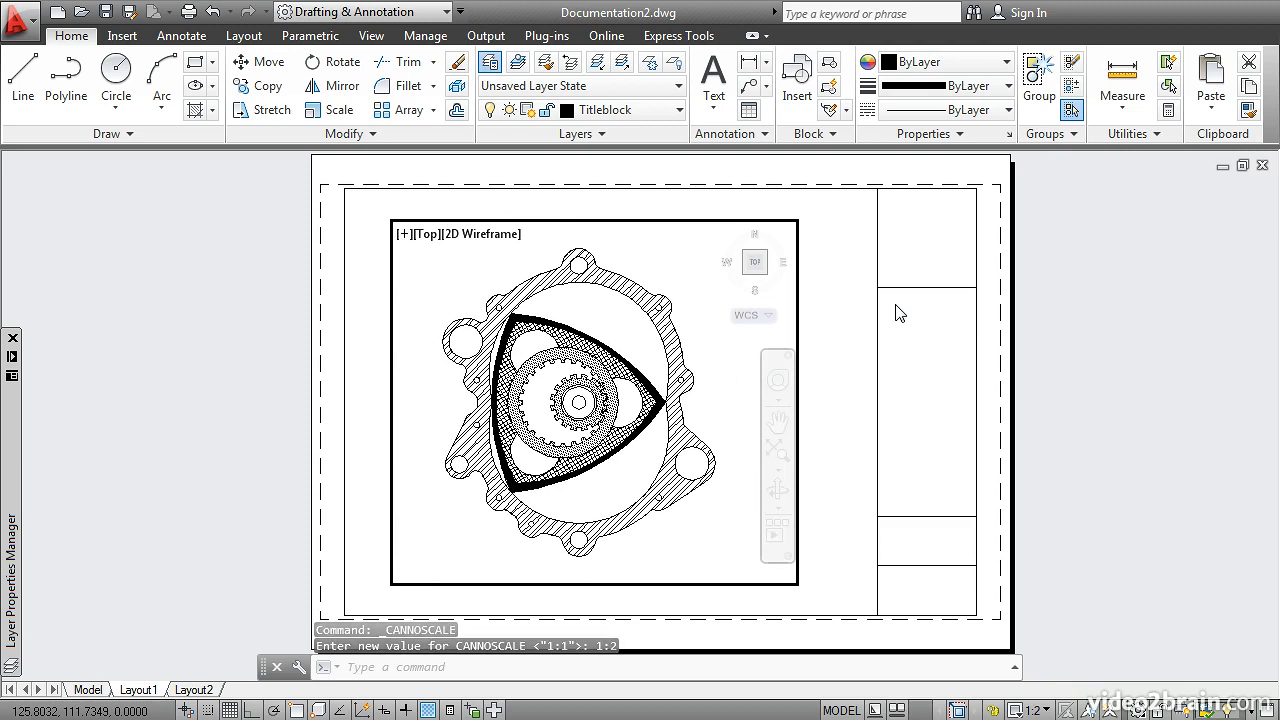
# Return to paper space and shrink the viewport from its upper-right and lower-left corners to fit closely around the rotor housing
pyautogui.doubleClick(822, 284)
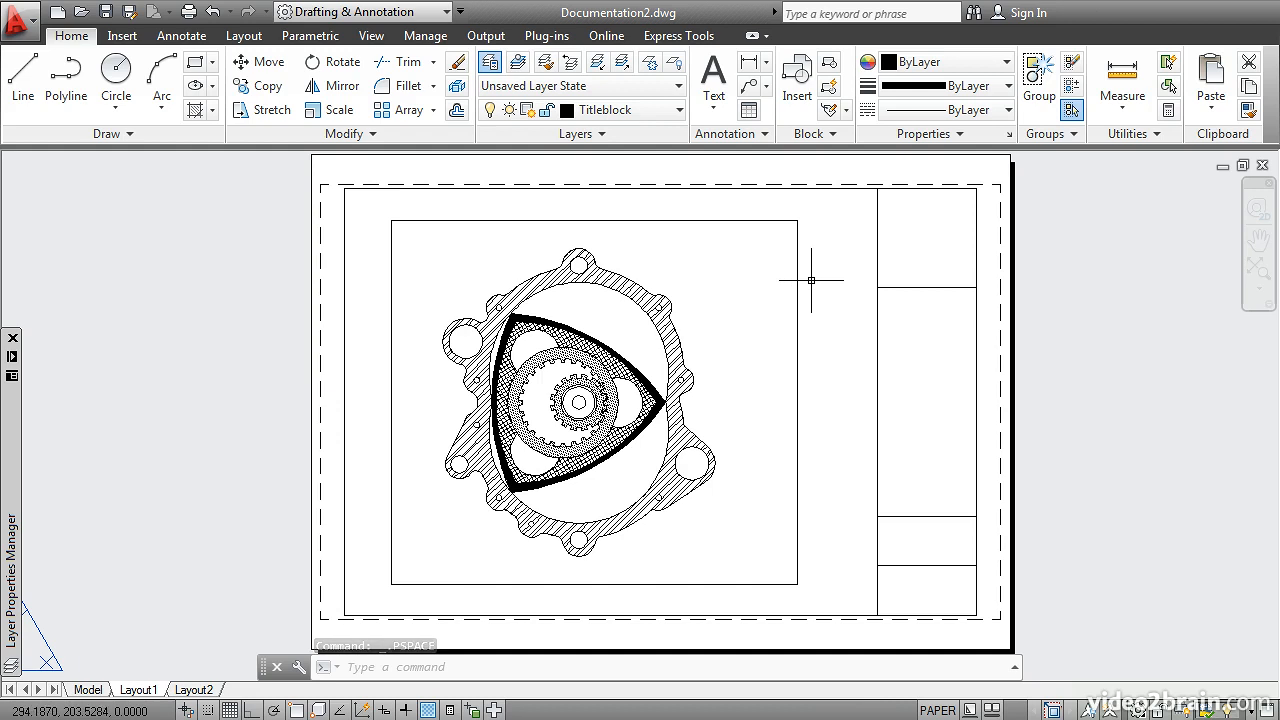
pyautogui.click(797, 271)
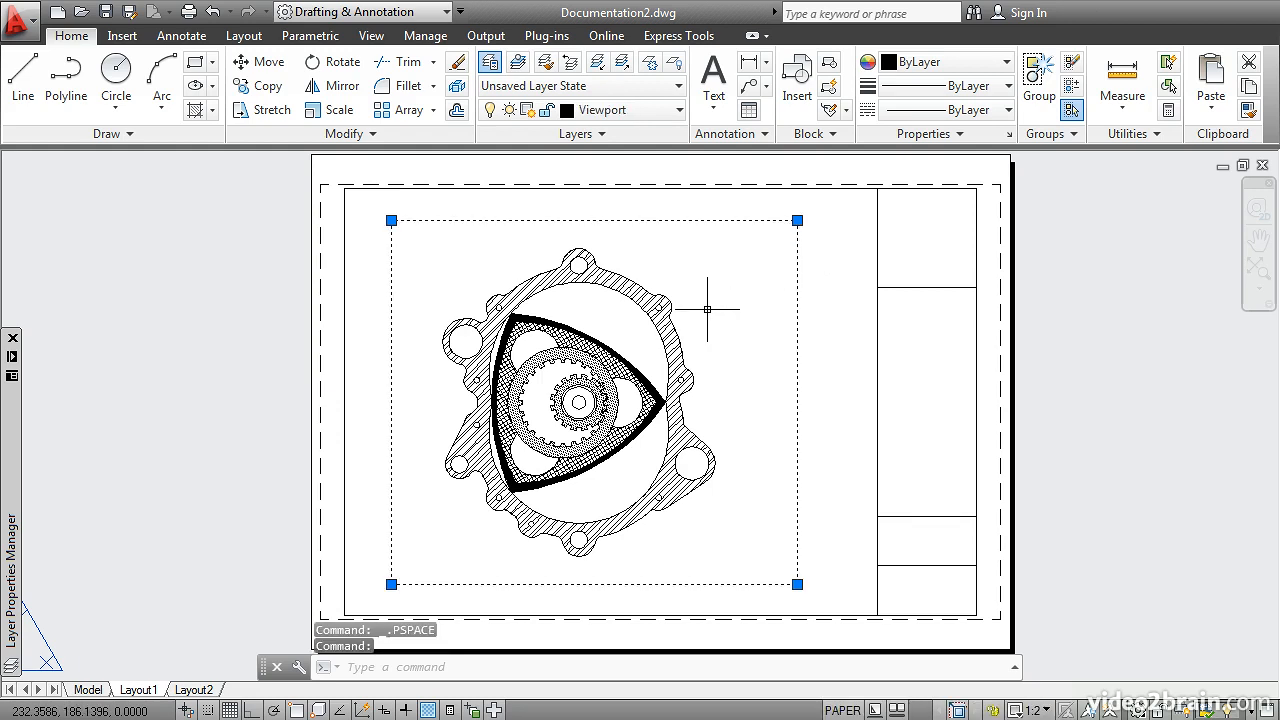
pyautogui.click(797, 220)
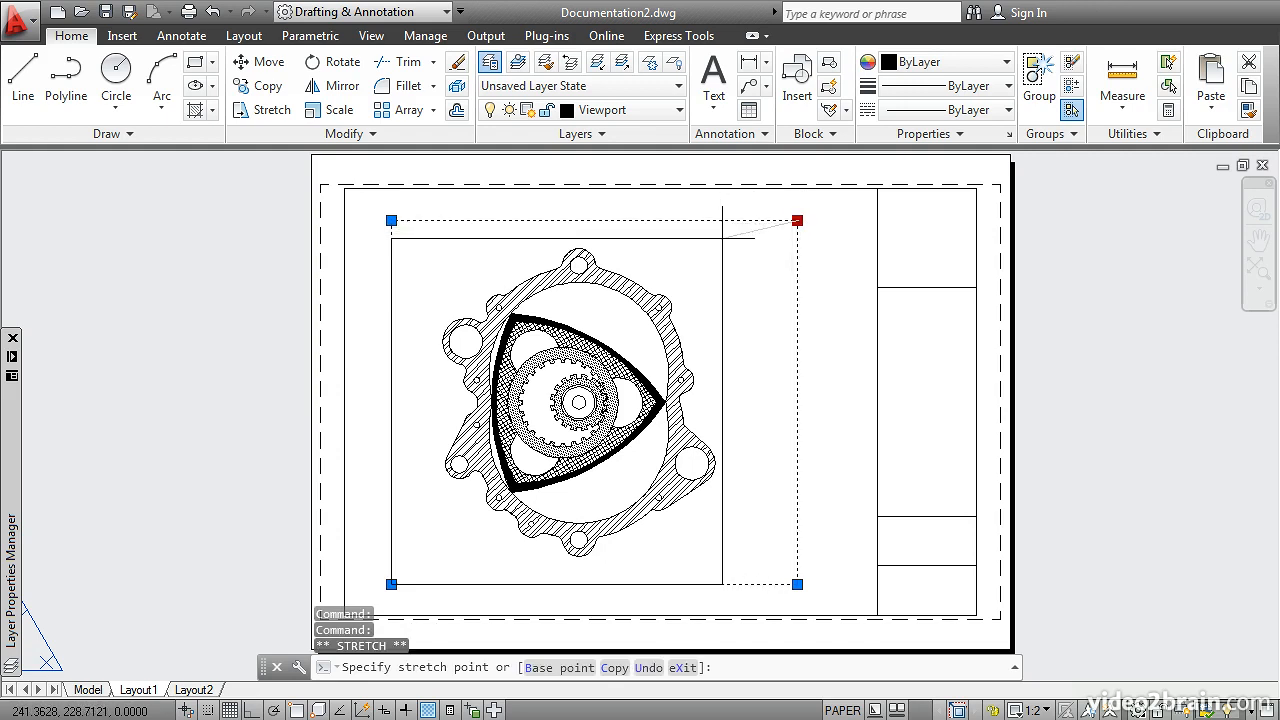
pyautogui.click(722, 240)
pyautogui.click(391, 584)
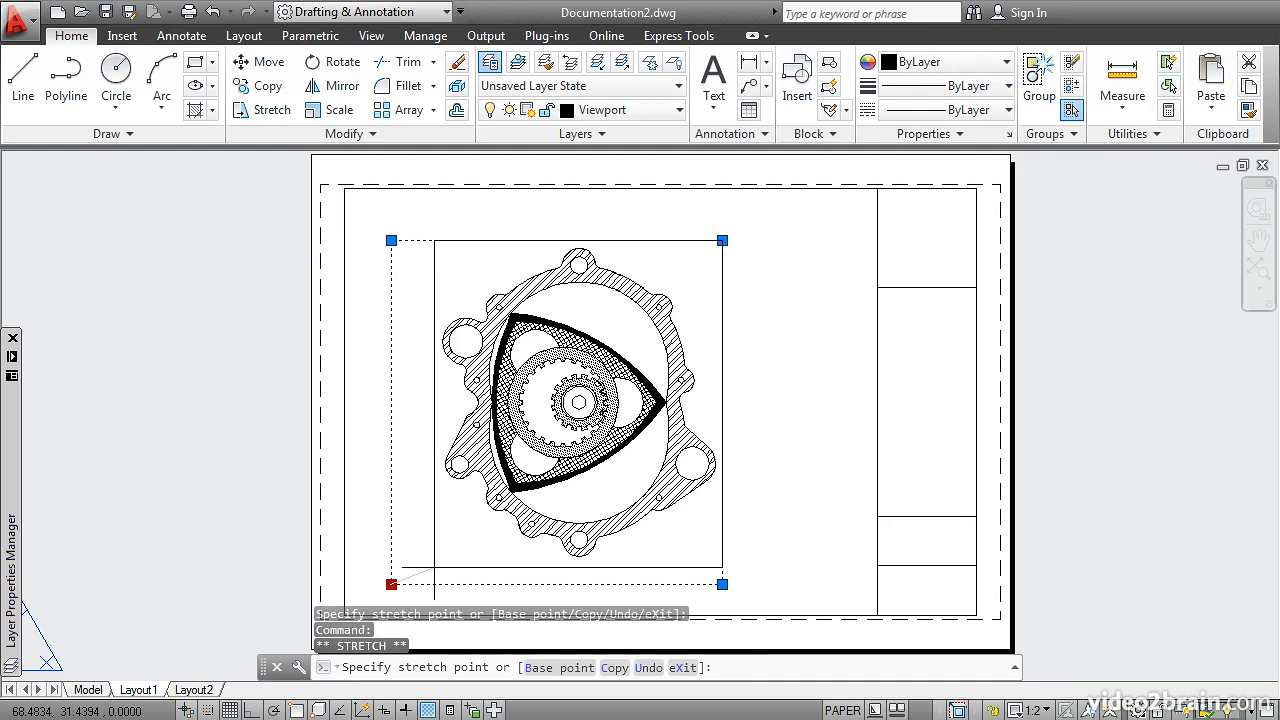
pyautogui.click(434, 567)
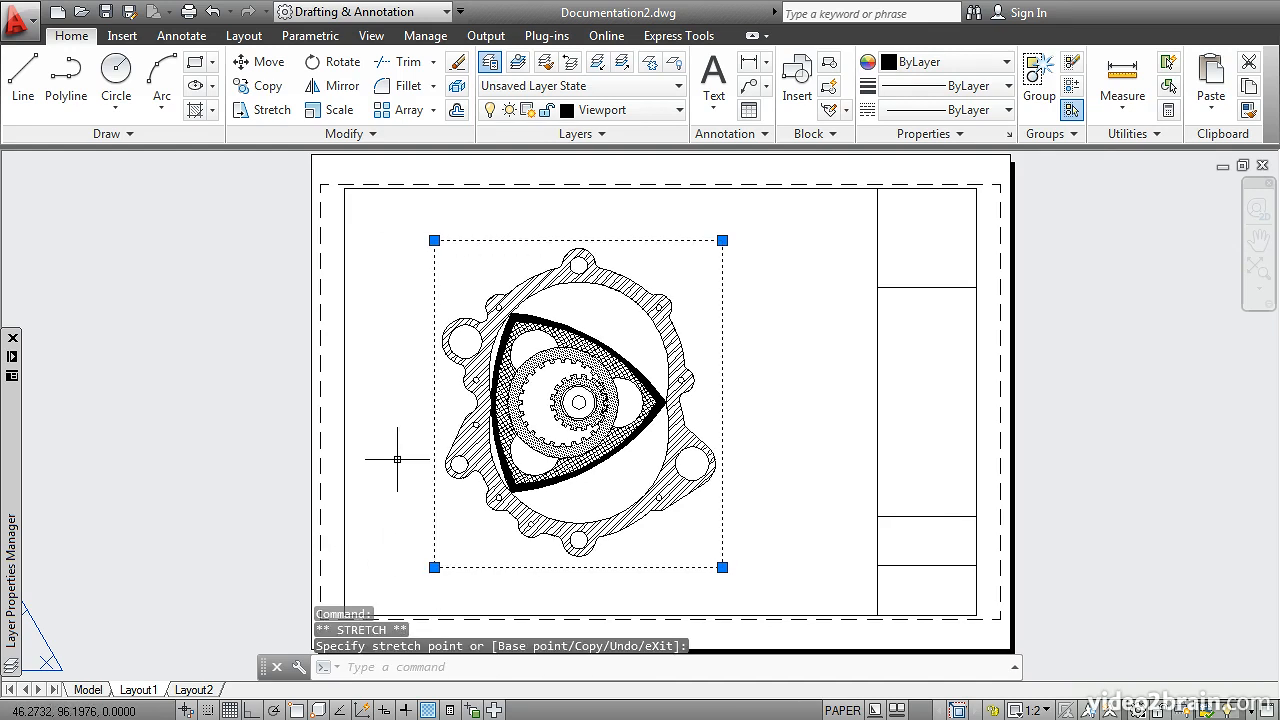
pyautogui.press('Escape')
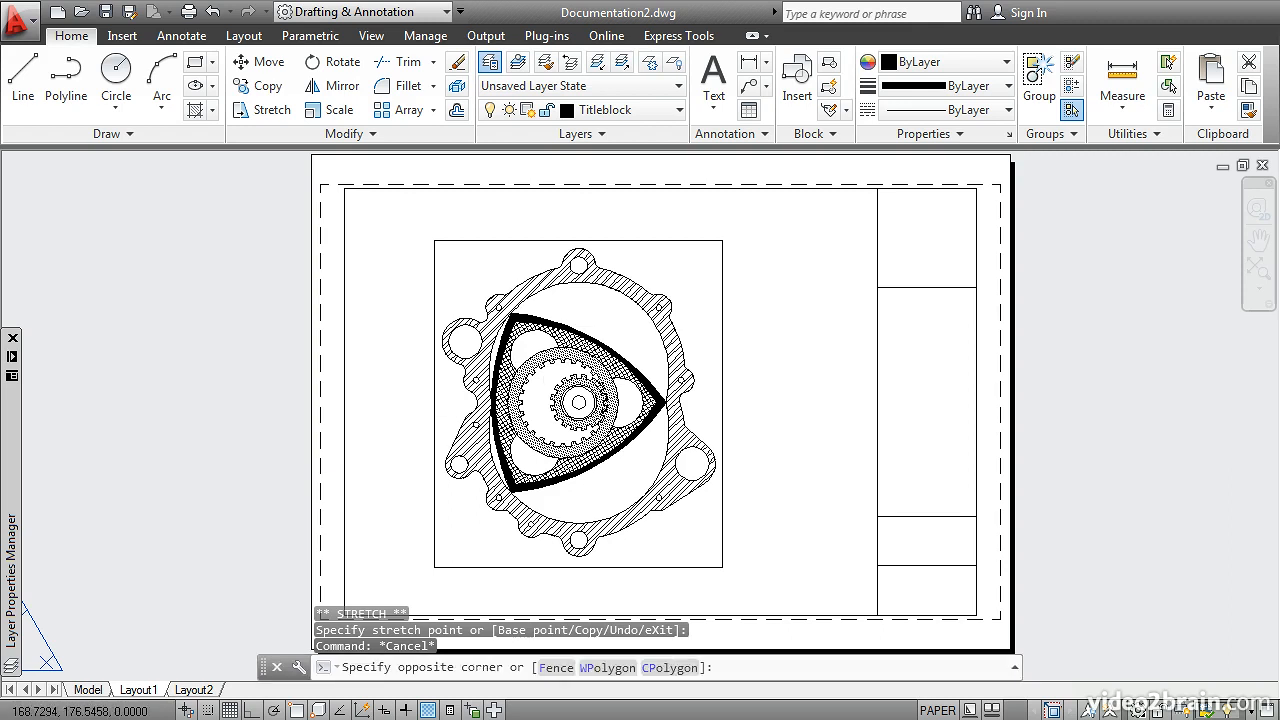
# Zoom in on the drawing inside the activated viewport and reset the viewport scale to 1:2
pyautogui.doubleClick(601, 325)
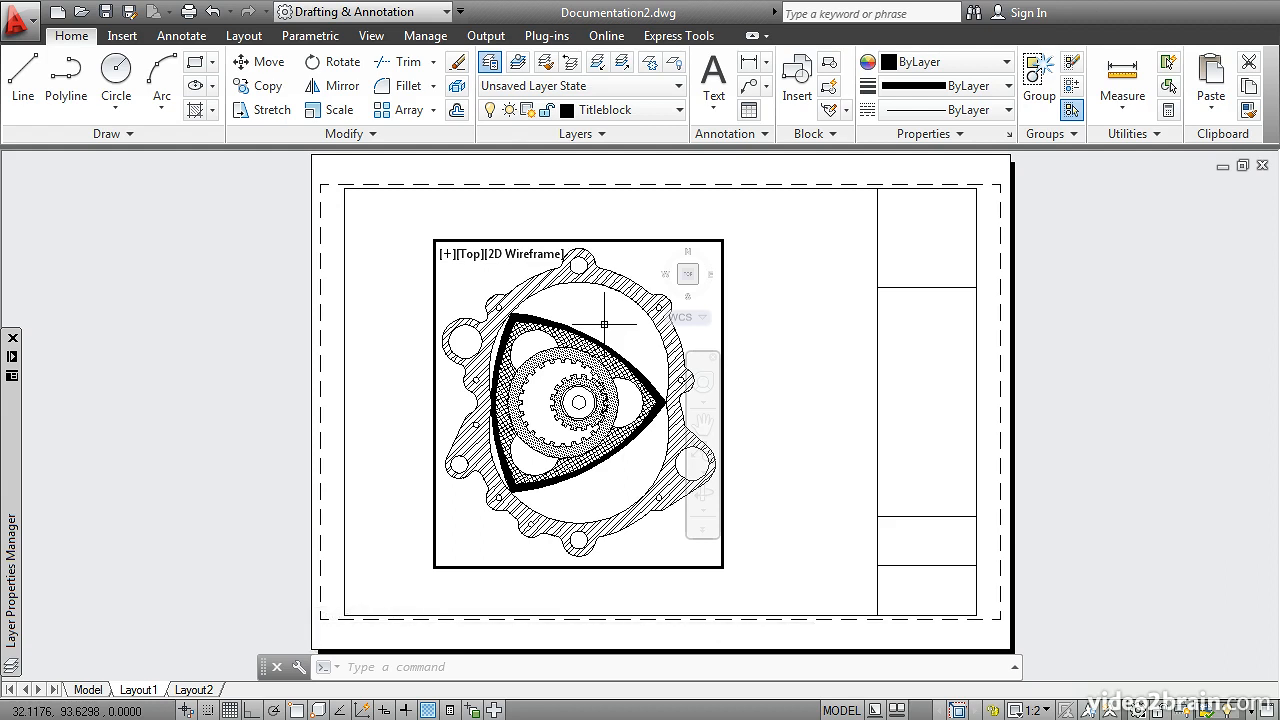
pyautogui.scroll(3, 604, 323)
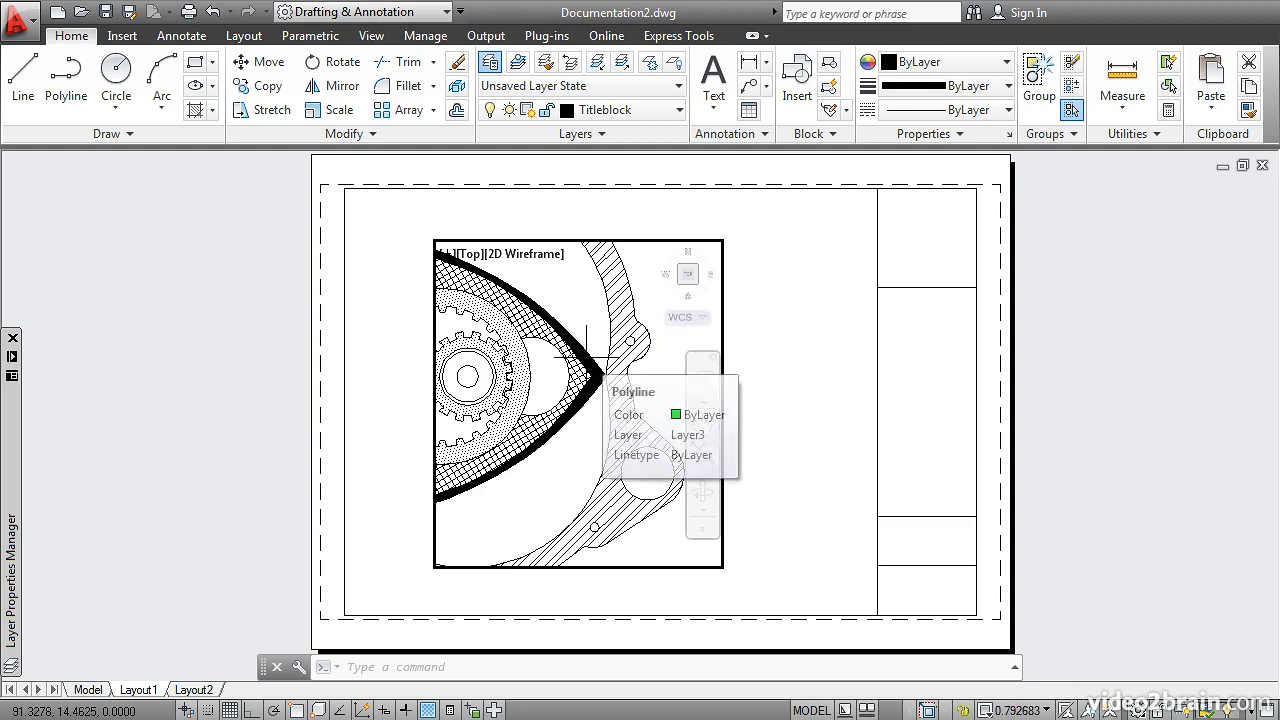
pyautogui.click(1022, 710)
pyautogui.click(1020, 97)
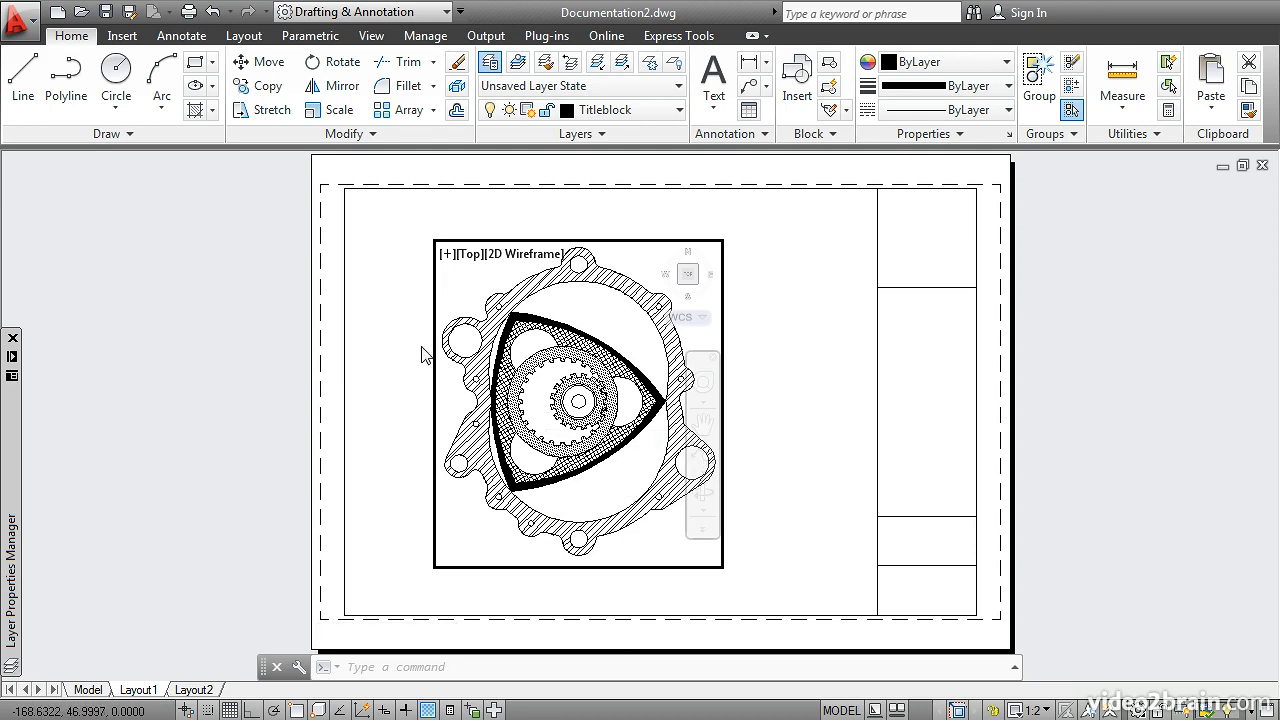
# Return to paper space and lock the display of the rotor housing viewport
pyautogui.doubleClick(385, 278)
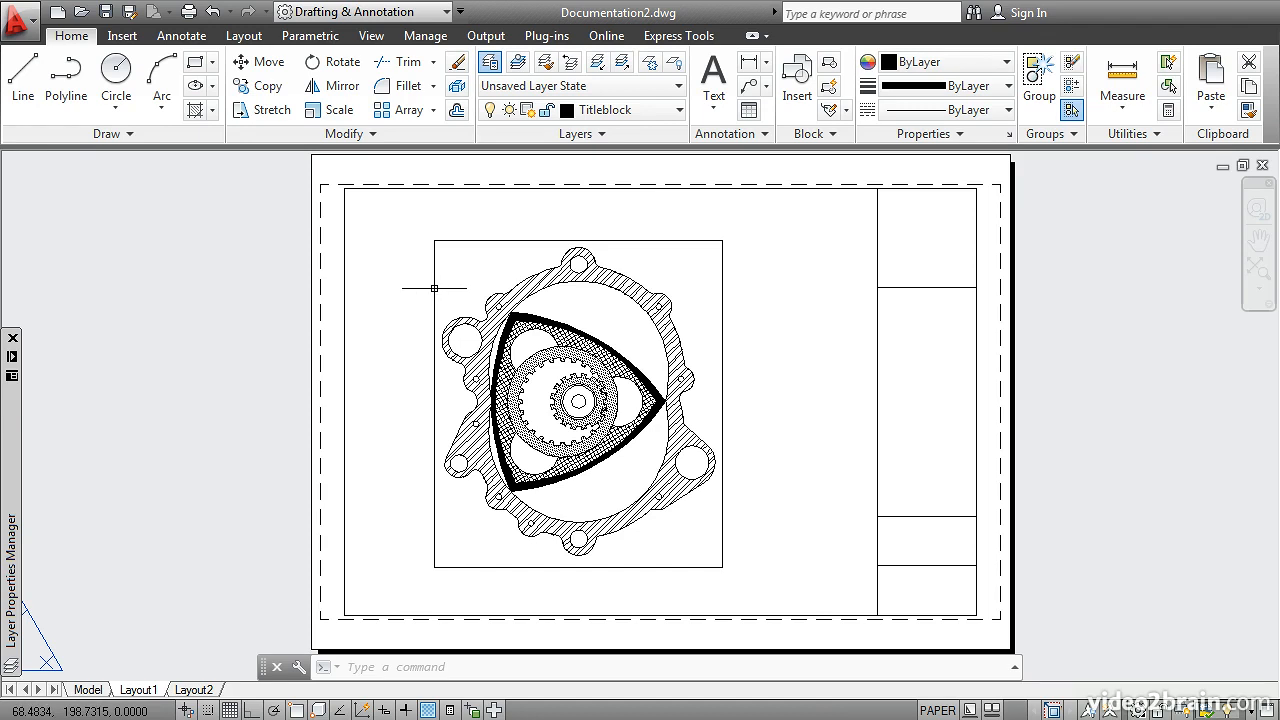
pyautogui.click(434, 288)
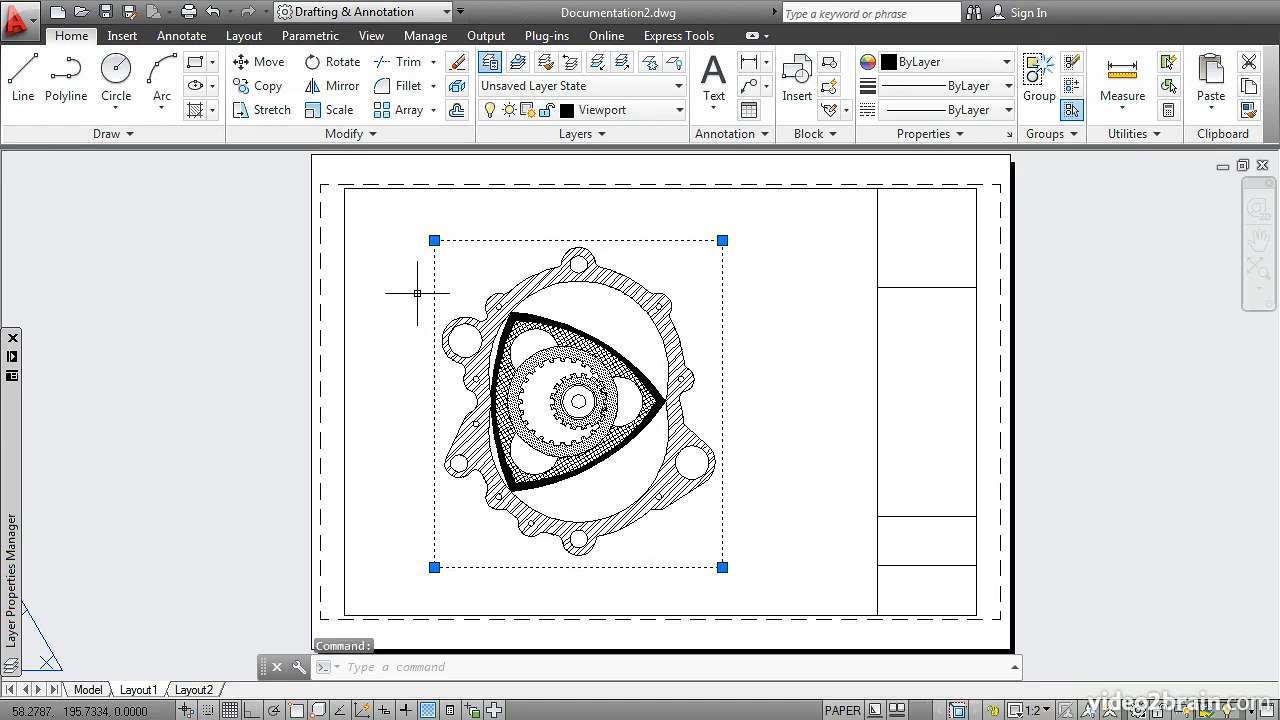
pyautogui.rightClick(416, 293)
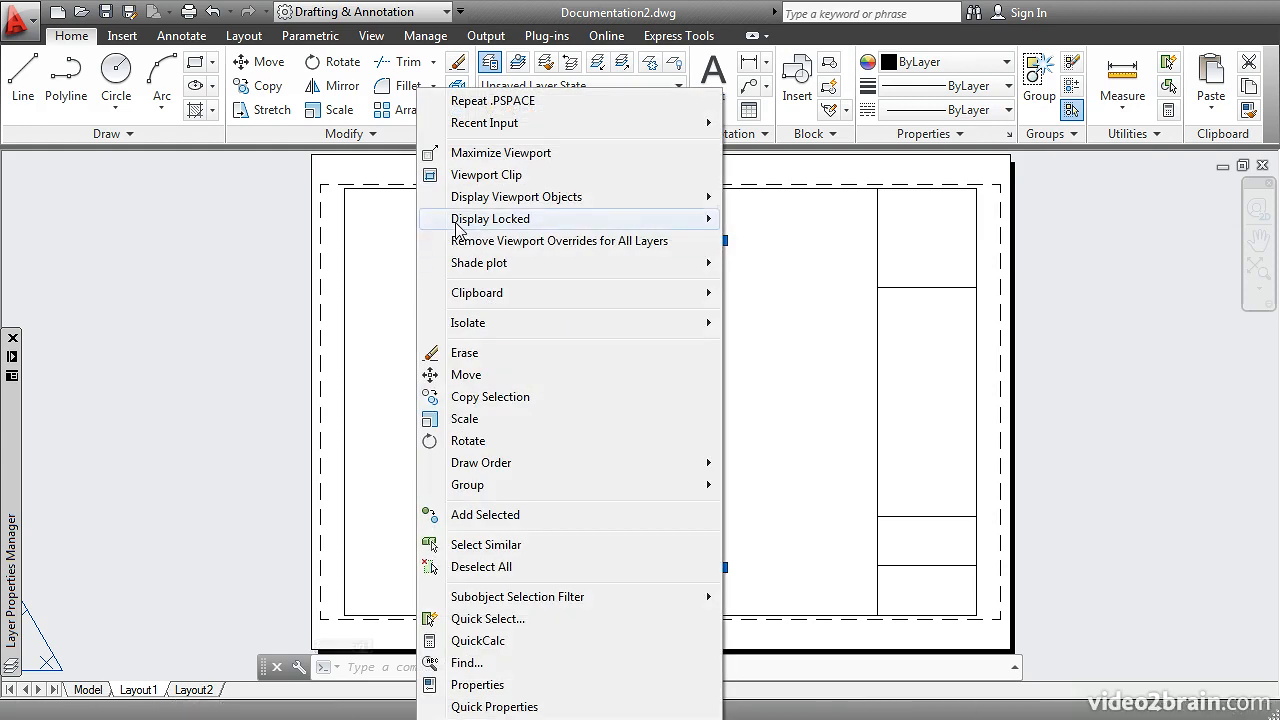
pyautogui.moveTo(459, 224)
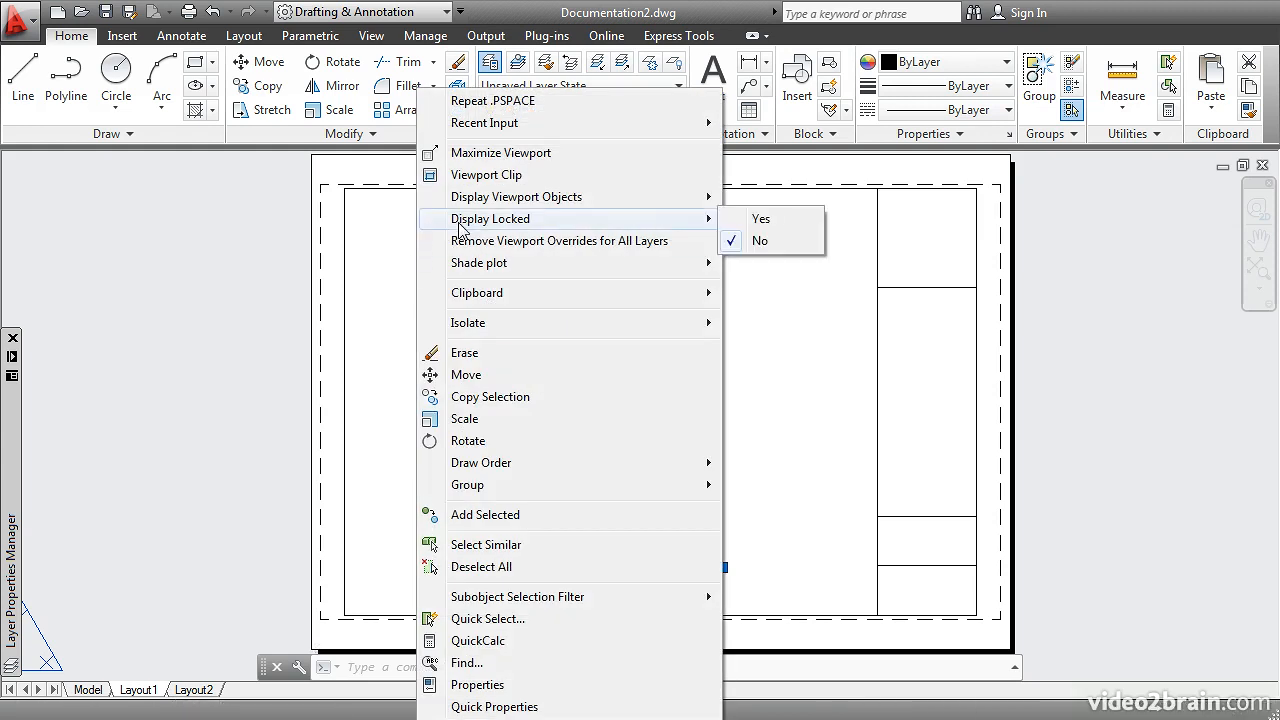
pyautogui.click(760, 220)
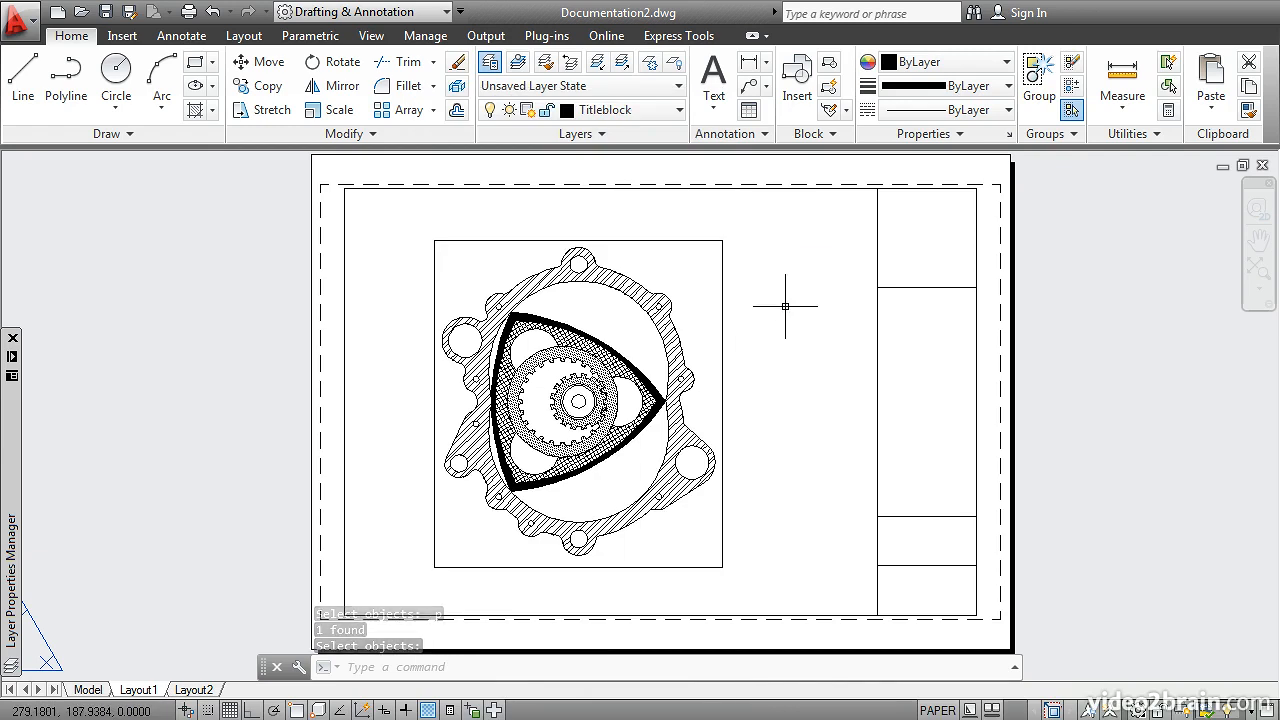
# Check the locked rotor housing viewport by activating it and zooming in and out, and return to paper space
pyautogui.doubleClick(603, 322)
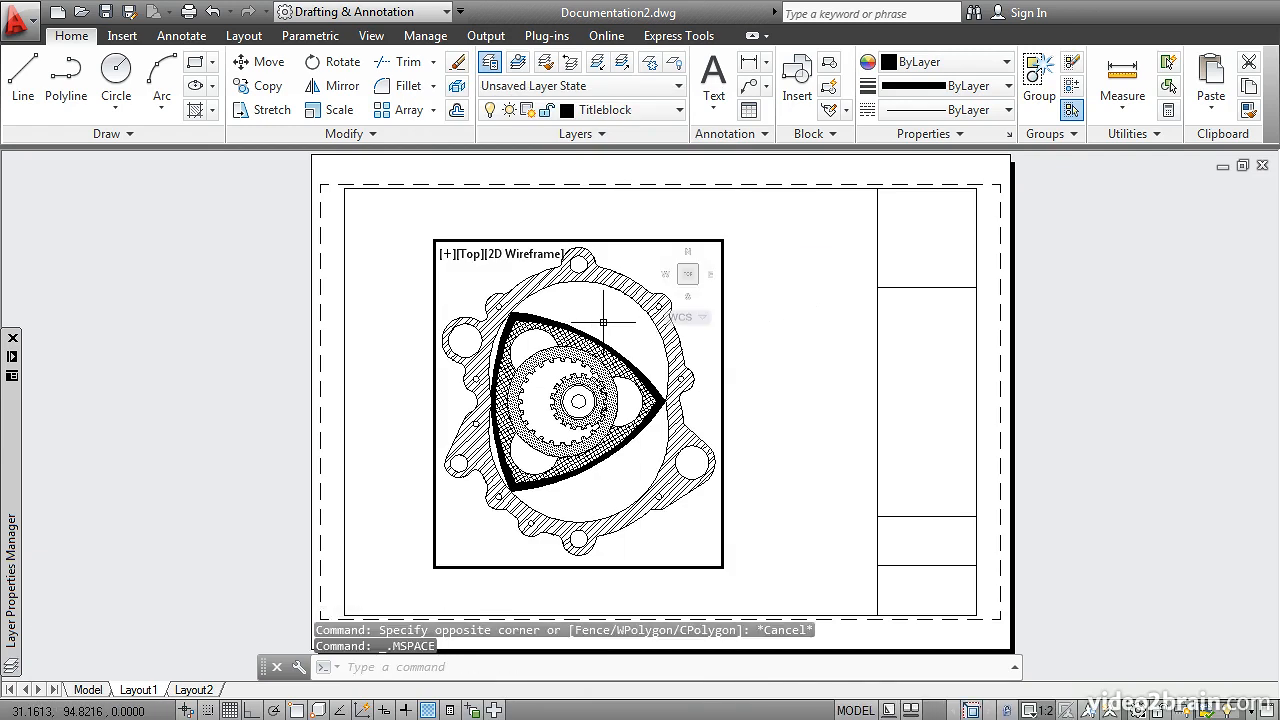
pyautogui.scroll(5, 603, 322)
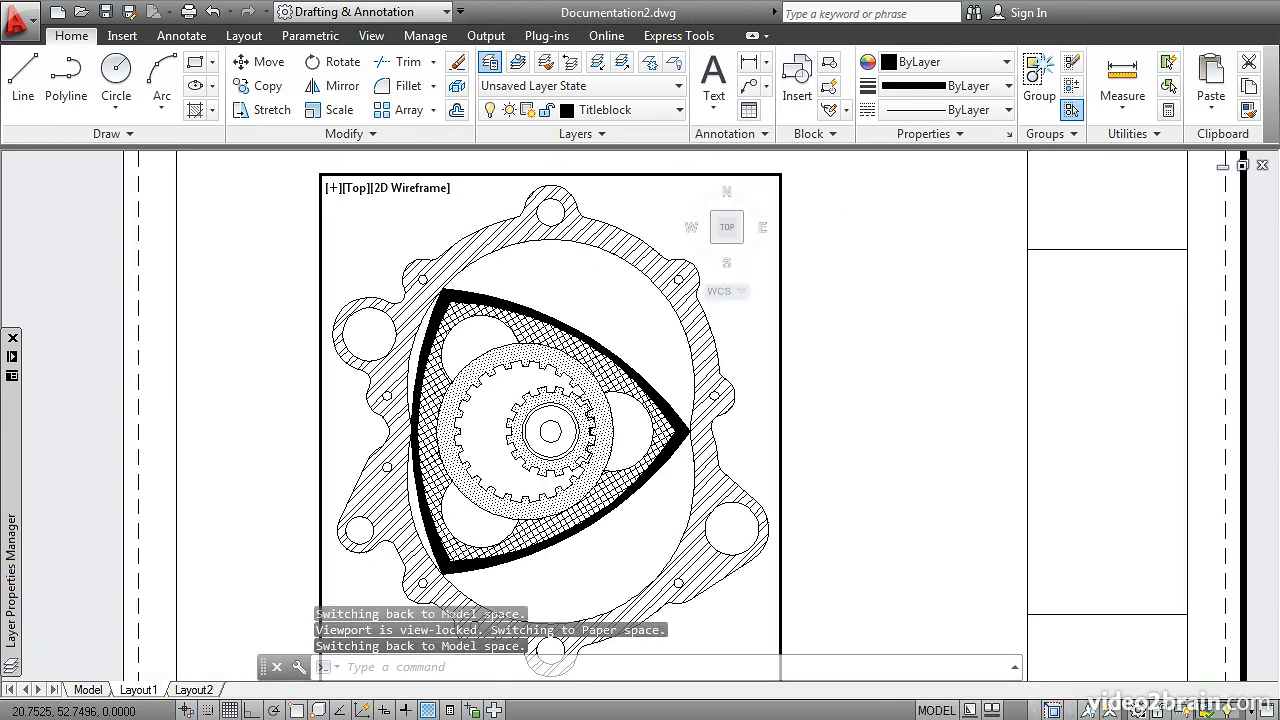
pyautogui.scroll(3, 577, 360)
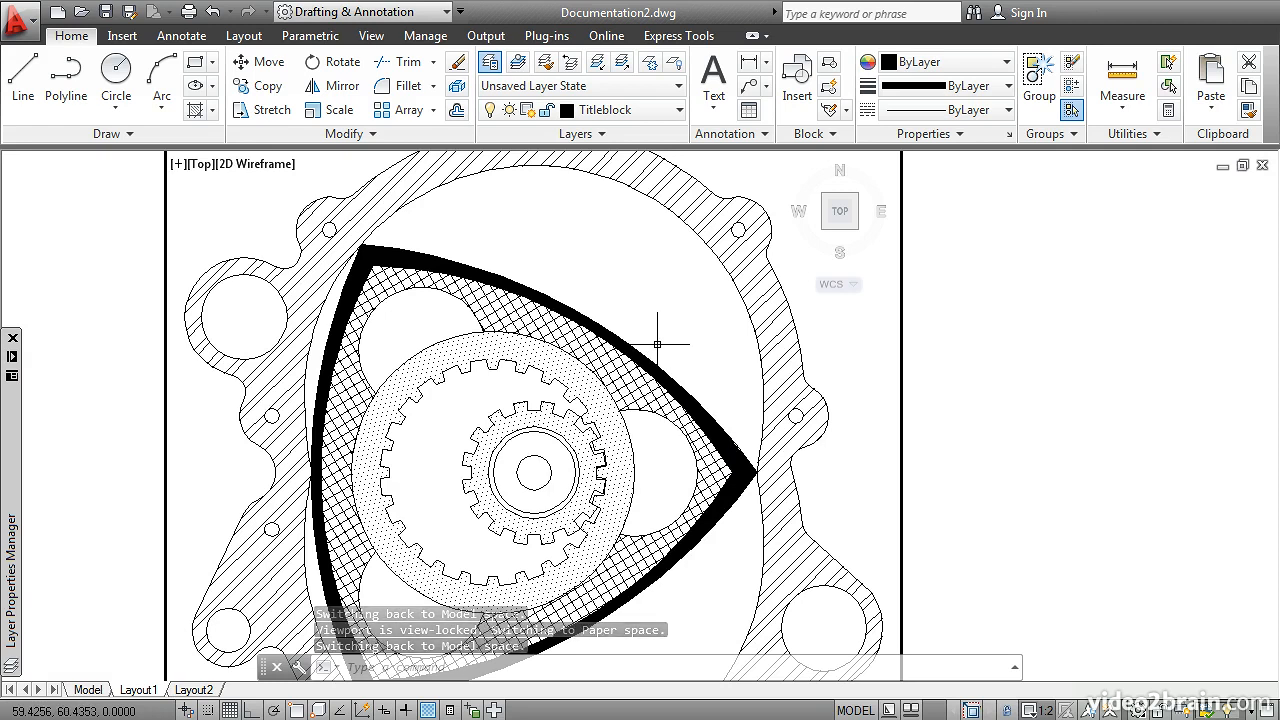
pyautogui.scroll(-3, 657, 344)
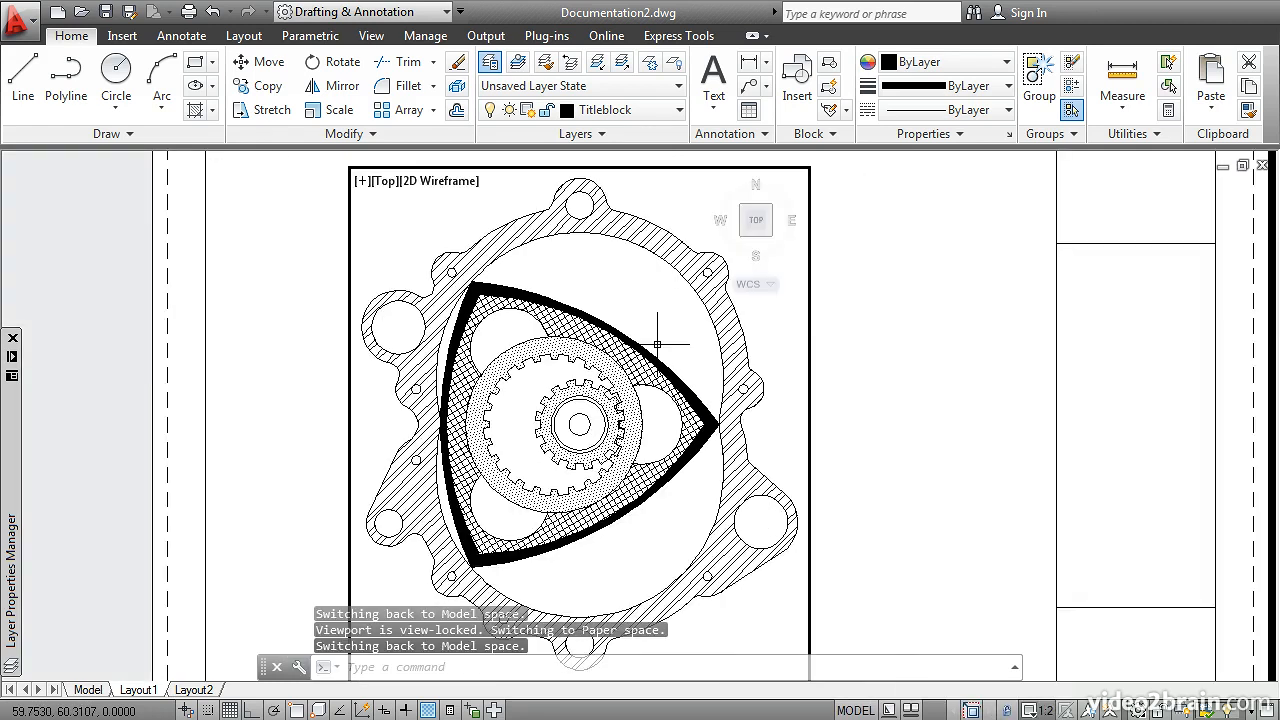
pyautogui.moveTo(660, 345)
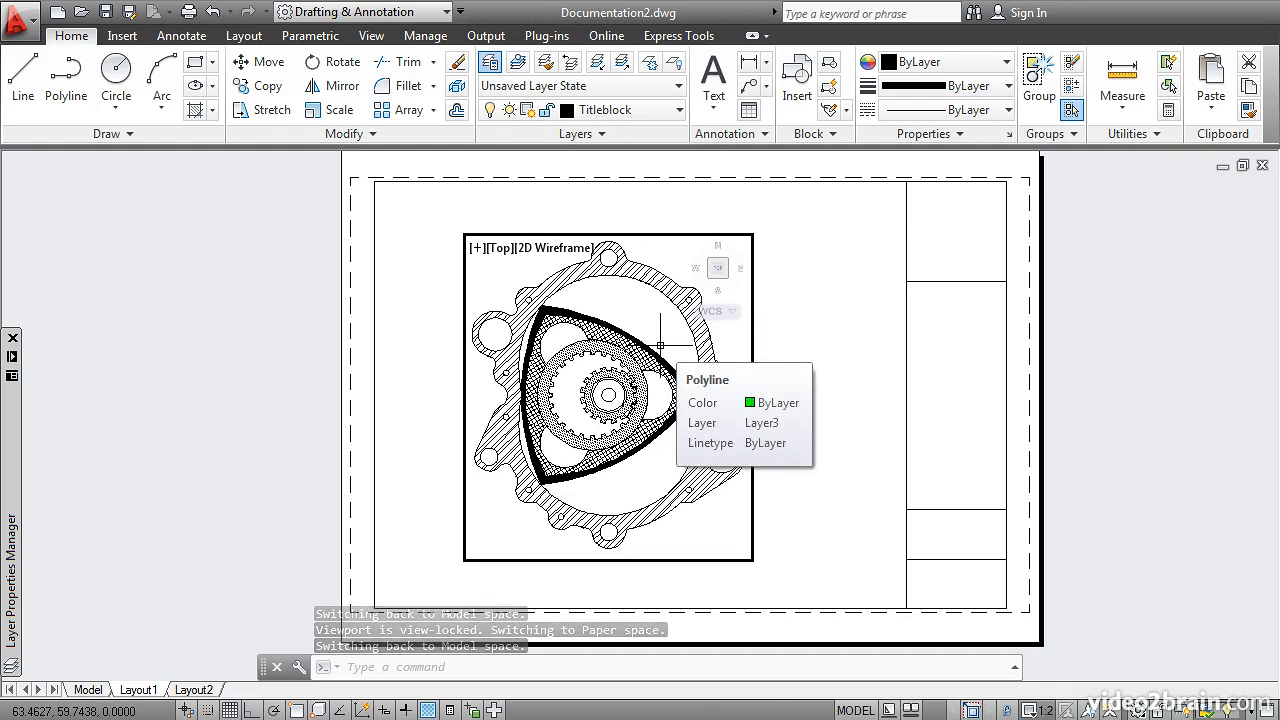
pyautogui.doubleClick(789, 330)
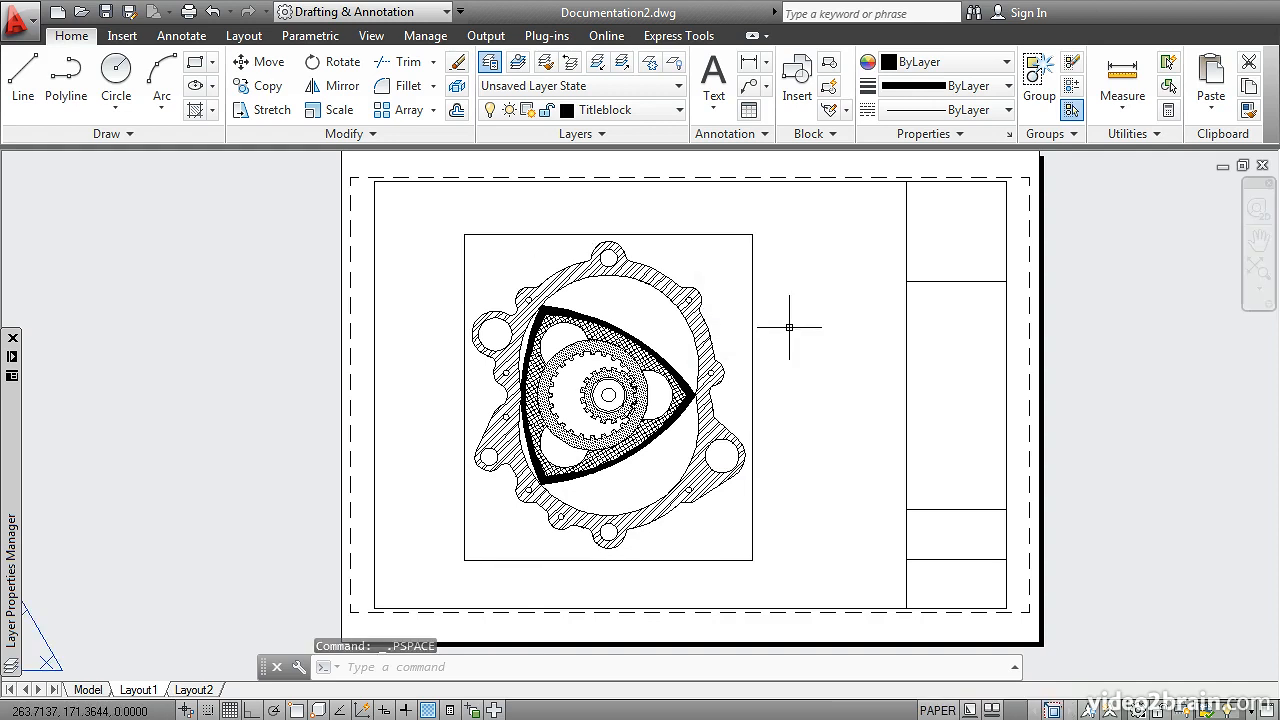
# Move the rotor housing viewport horizontally toward the left border of the sheet
pyautogui.write('m')
pyautogui.press('Return')
pyautogui.click(751, 274)
pyautogui.press('Return')
pyautogui.click(628, 212)
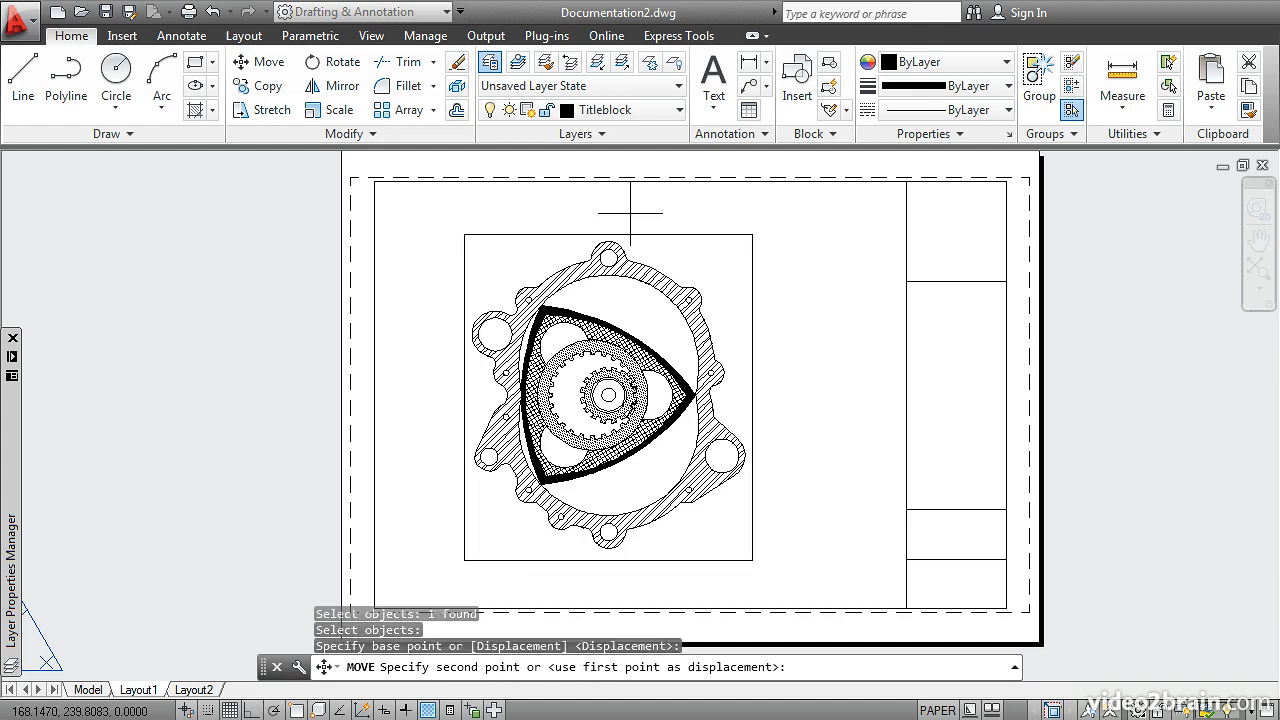
pyautogui.click(545, 212)
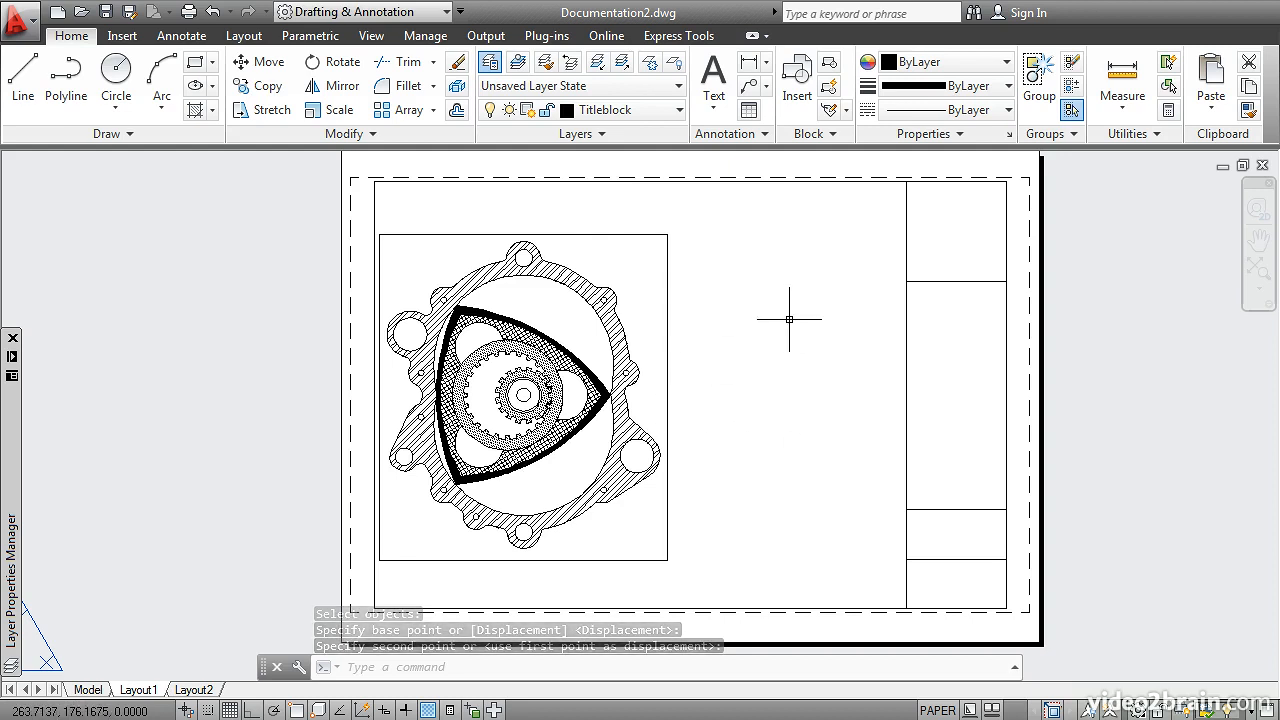
# Create a second rectangular viewport in the empty area between the rotor housing viewport and the title block
pyautogui.click(245, 36)
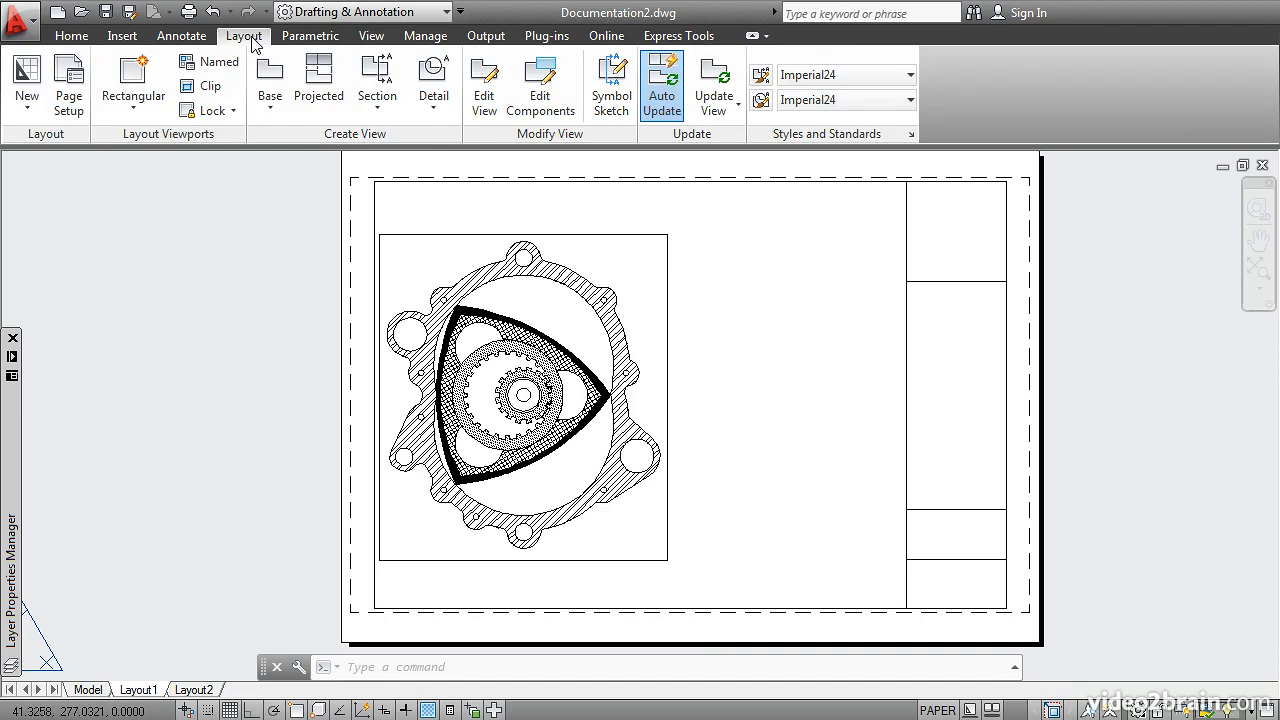
pyautogui.click(133, 100)
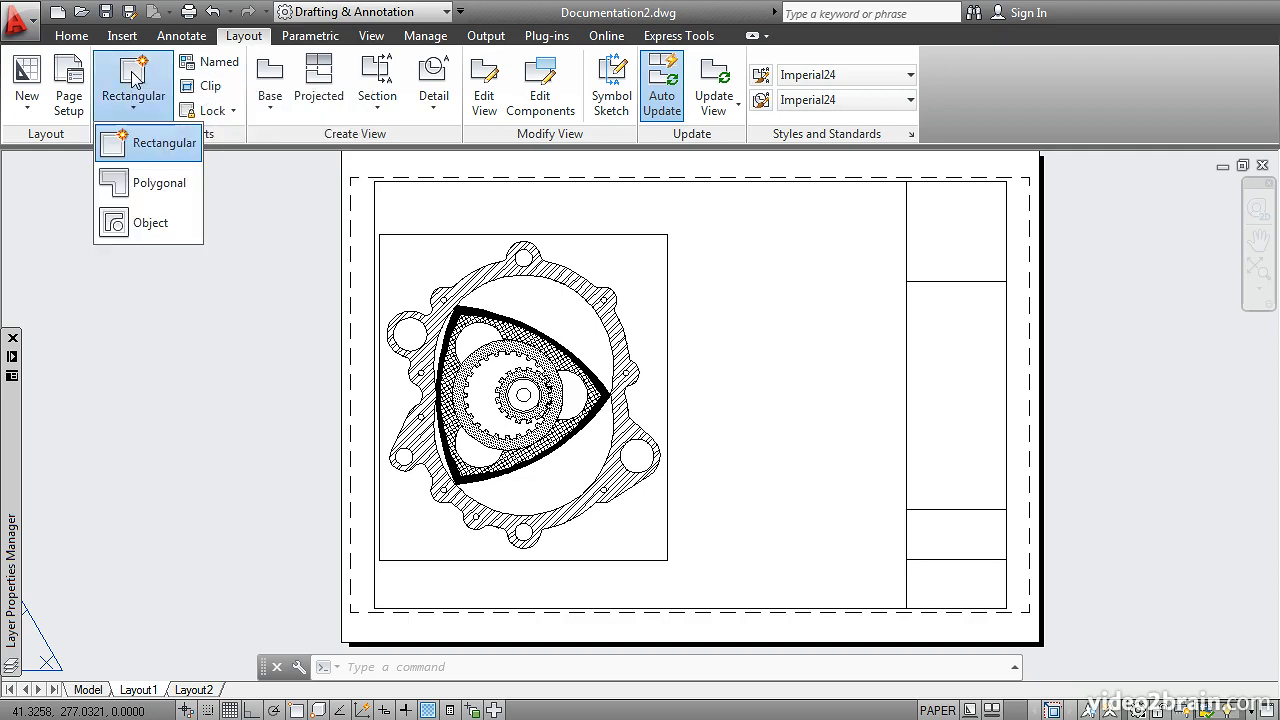
pyautogui.click(119, 146)
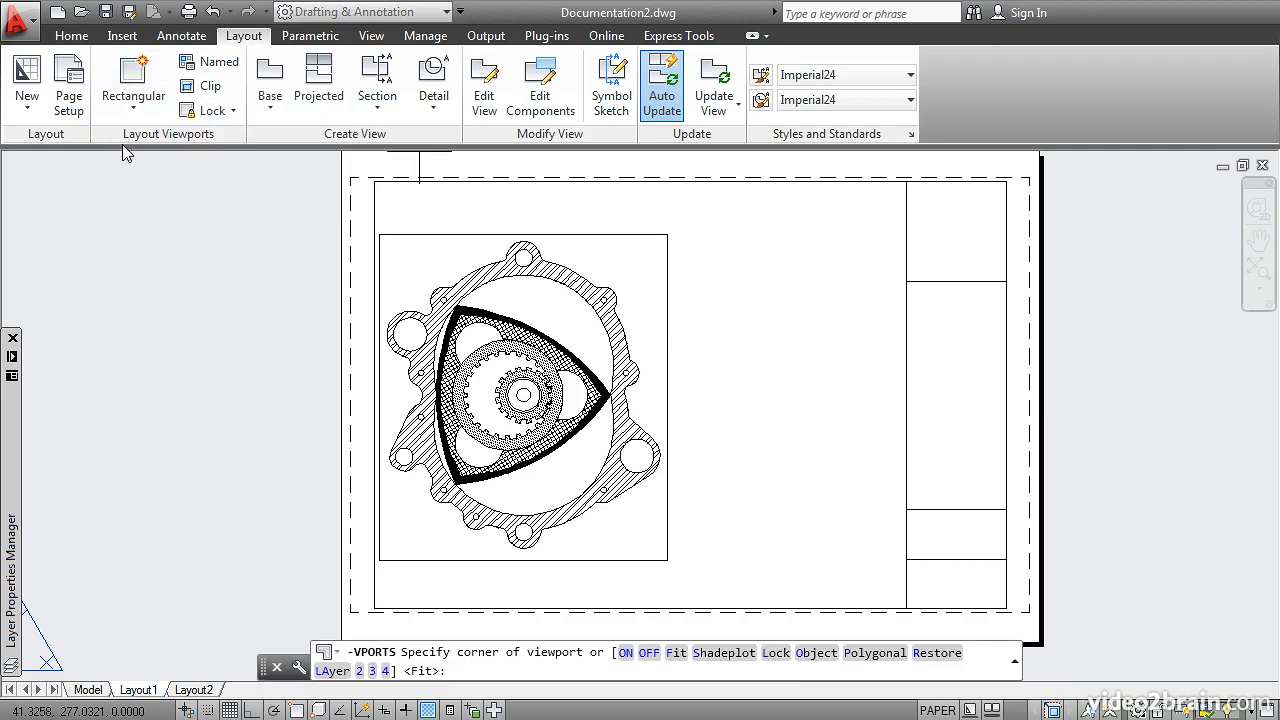
pyautogui.click(681, 275)
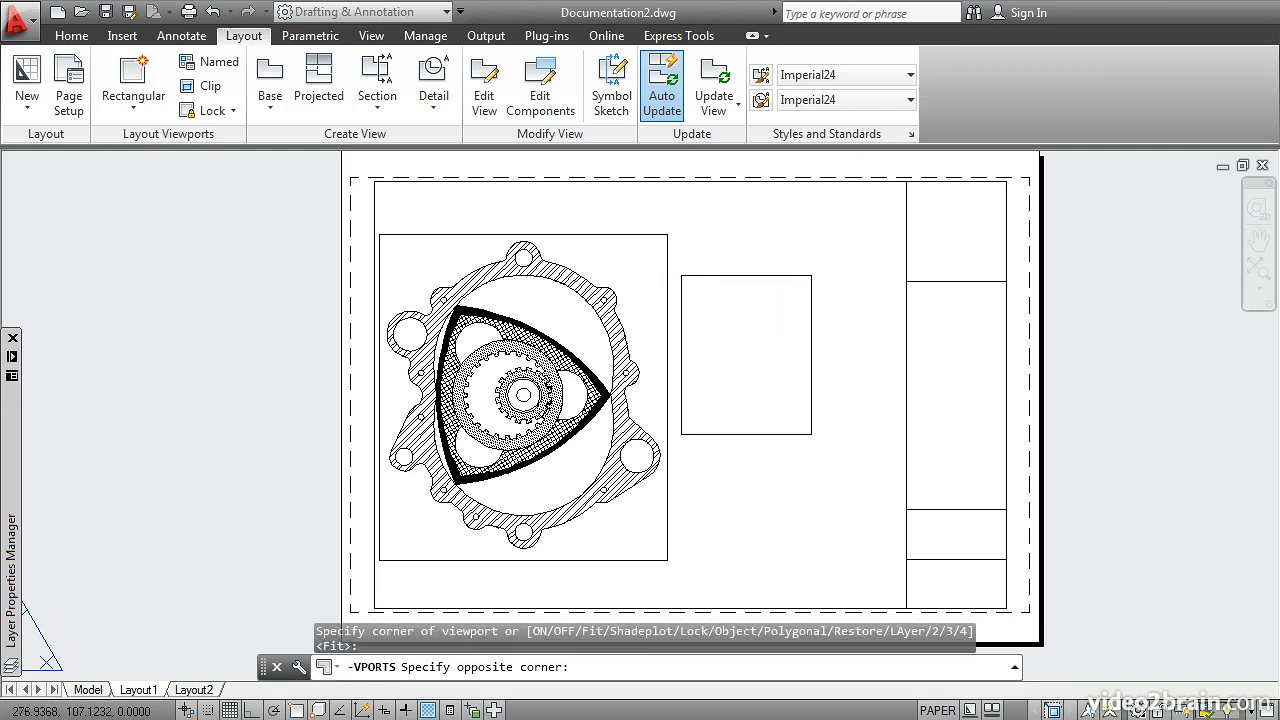
pyautogui.click(894, 543)
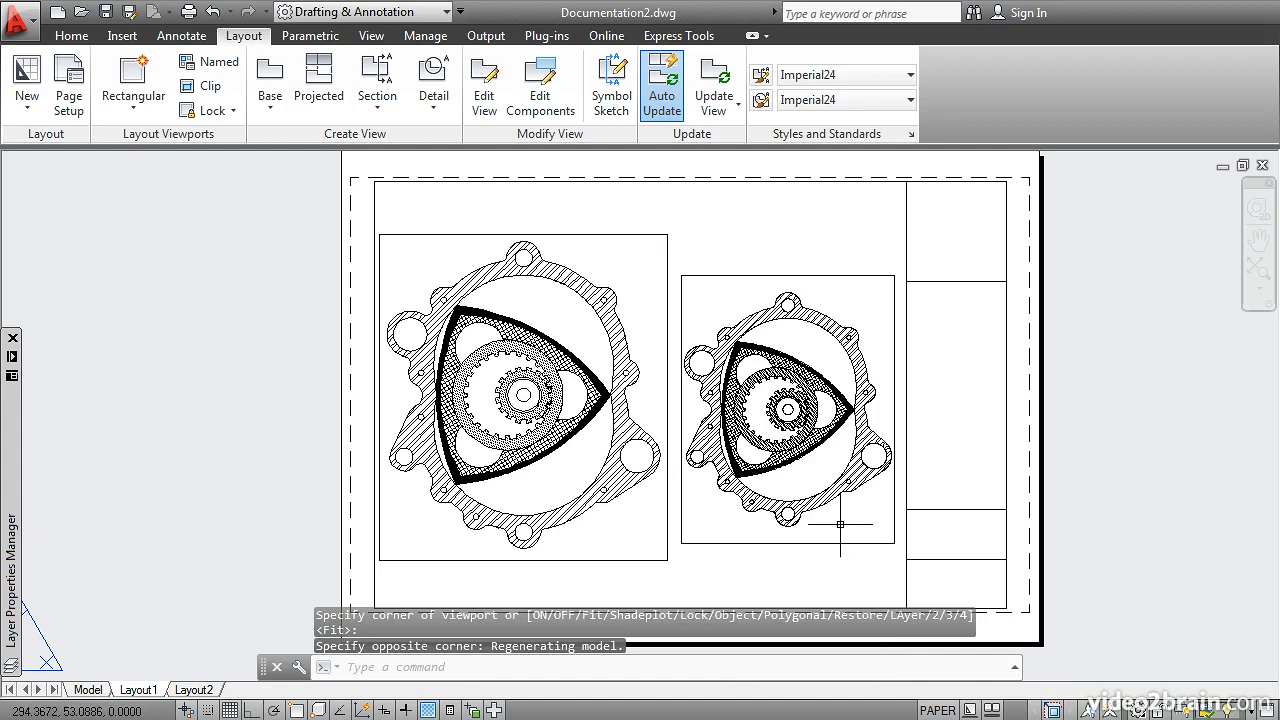
# Activate the new viewport, center the gears in it, and set its scale to 1:1
pyautogui.doubleClick(730, 523)
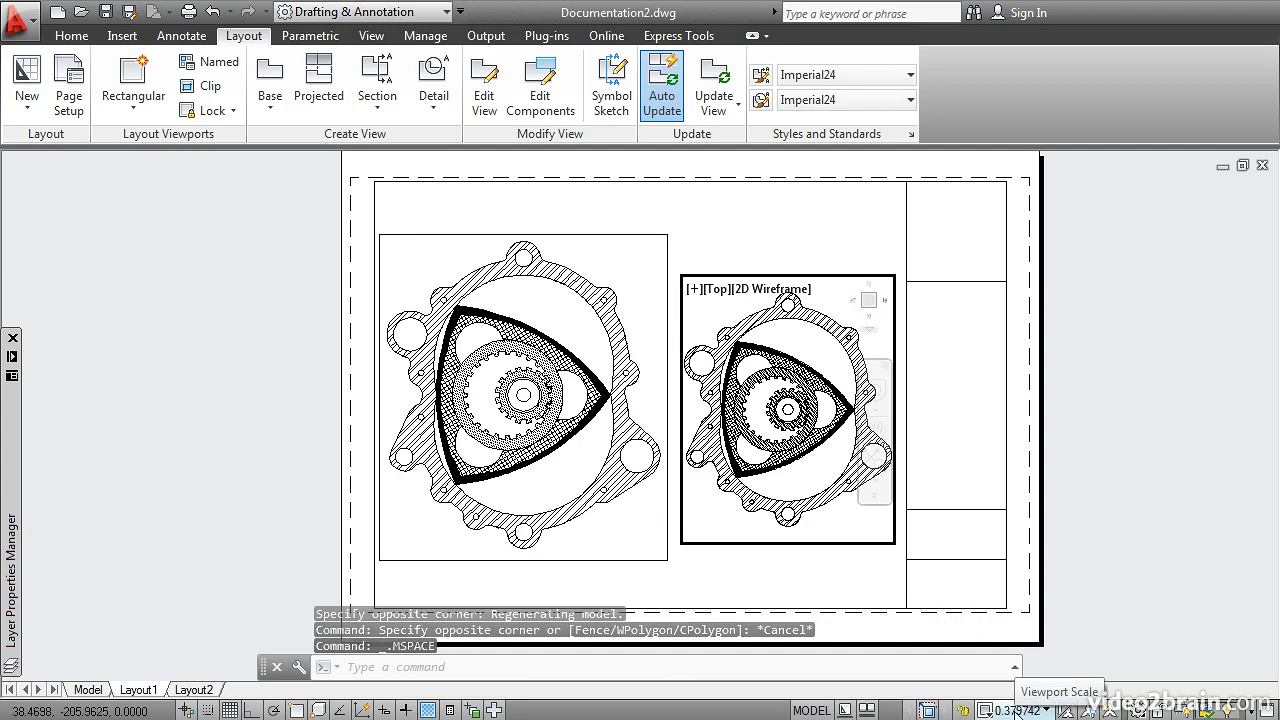
pyautogui.click(1018, 708)
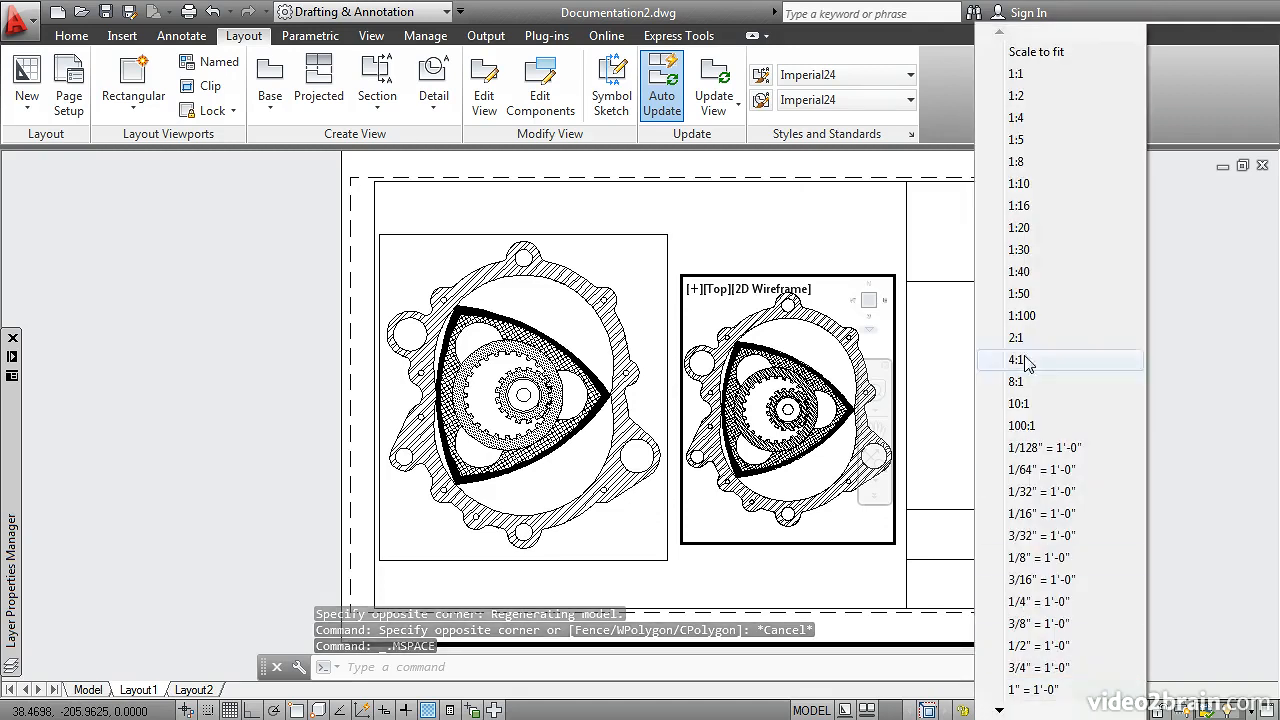
pyautogui.click(1024, 73)
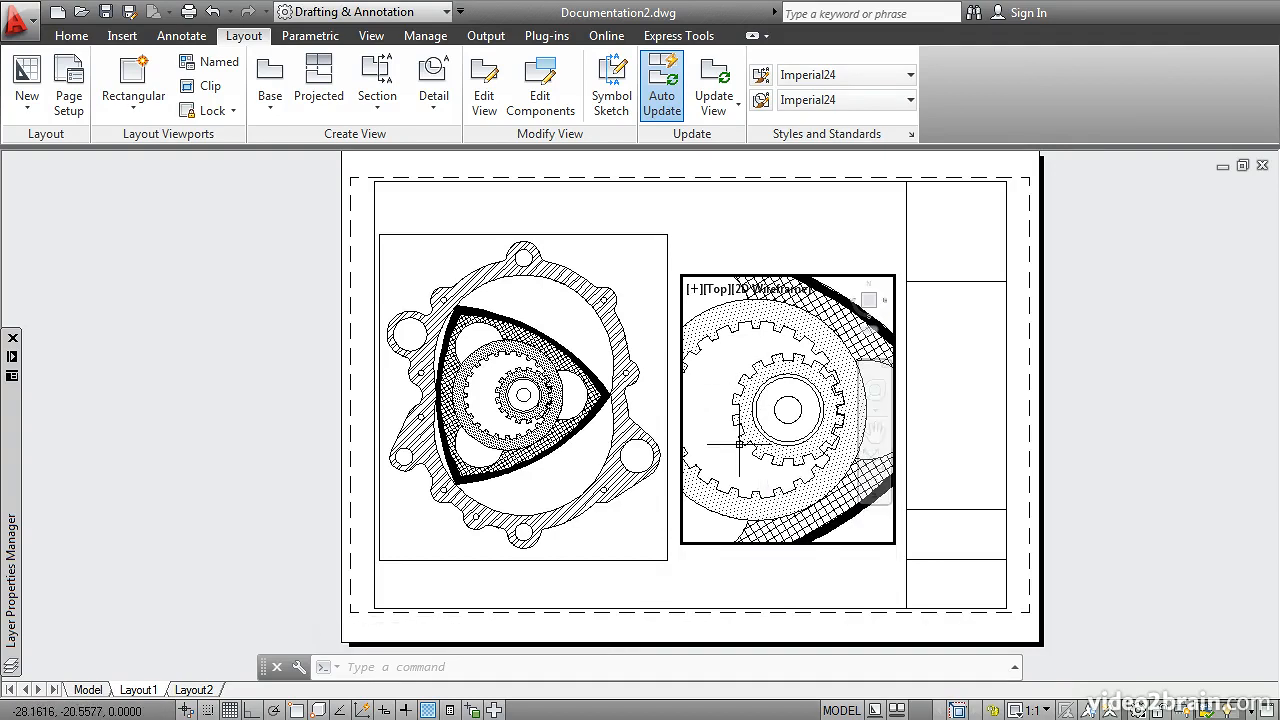
pyautogui.moveTo(710, 408); pyautogui.dragTo(734, 407, button='middle')
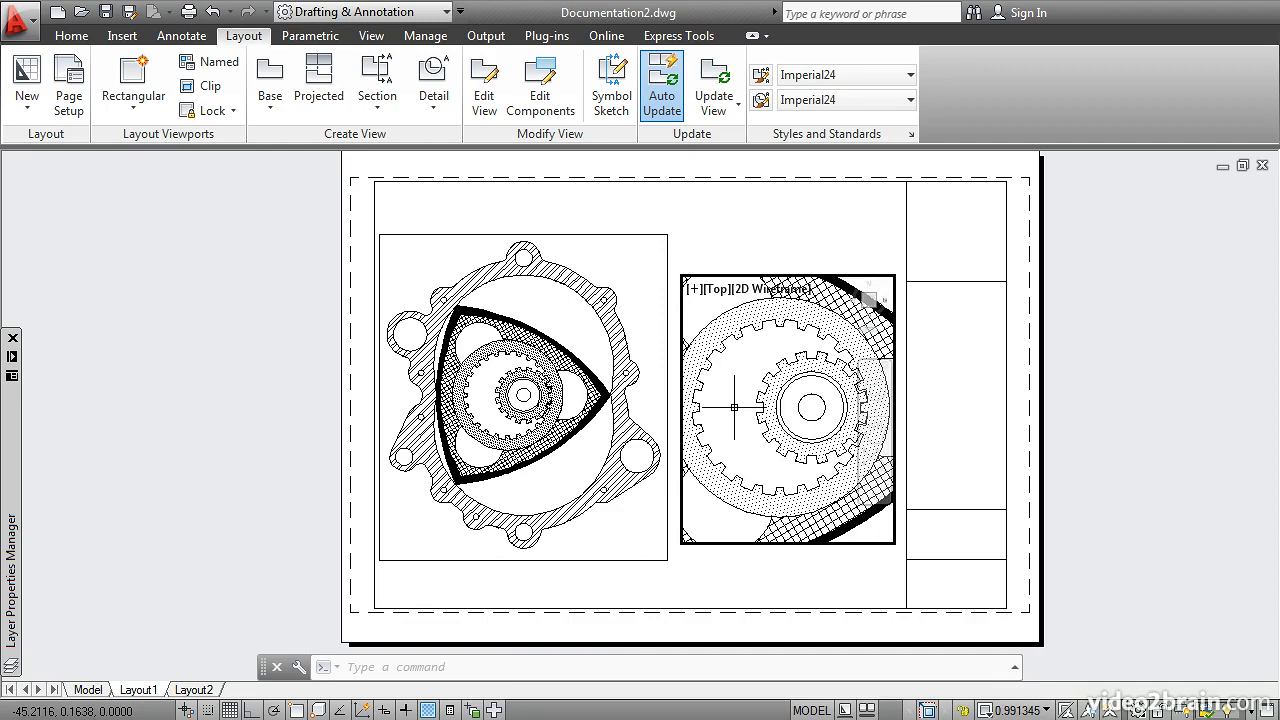
pyautogui.click(1018, 709)
pyautogui.click(1016, 76)
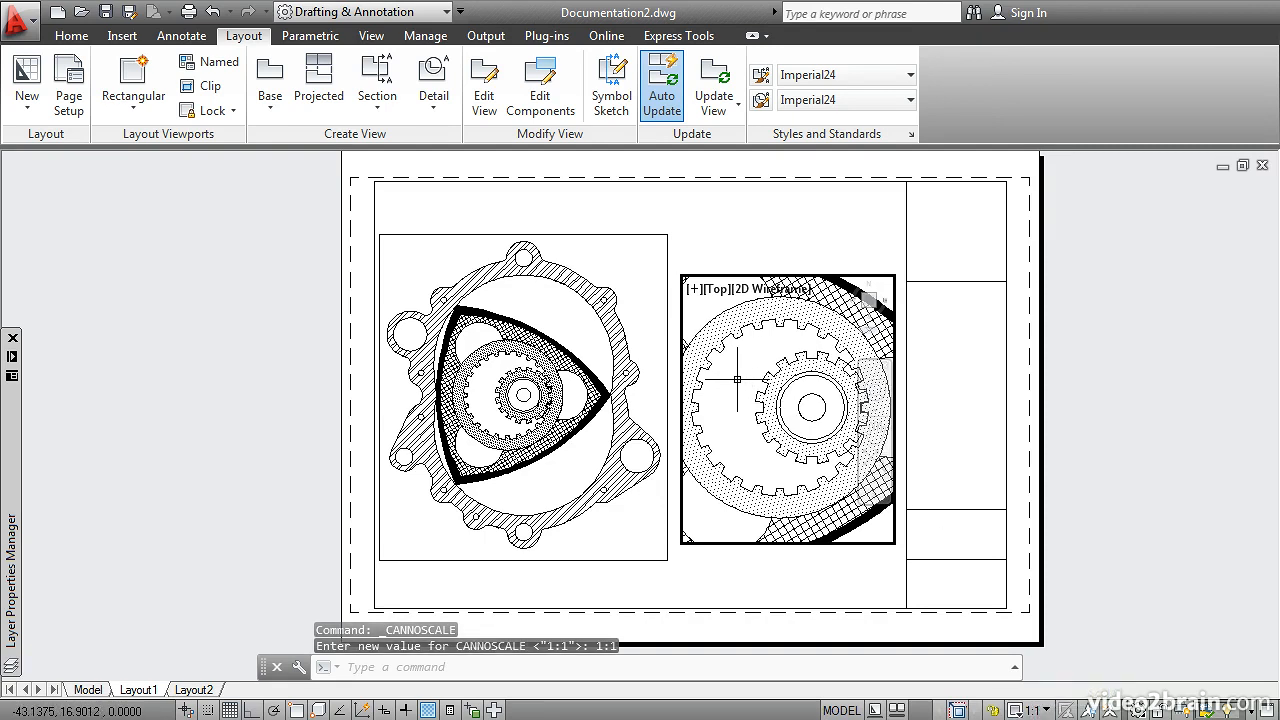
# Zoom out inside the active gear viewport and reset its scale to 1:1
pyautogui.scroll(-3, 737, 379)
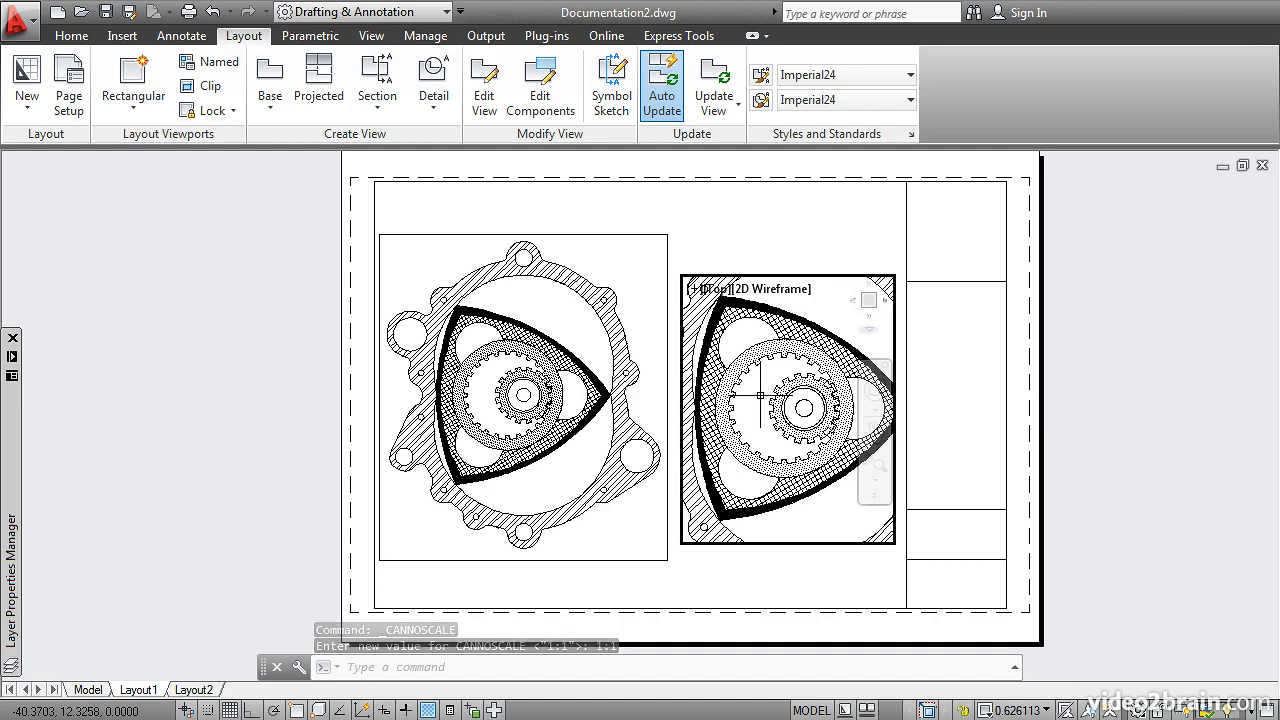
pyautogui.click(1018, 710)
pyautogui.click(1016, 75)
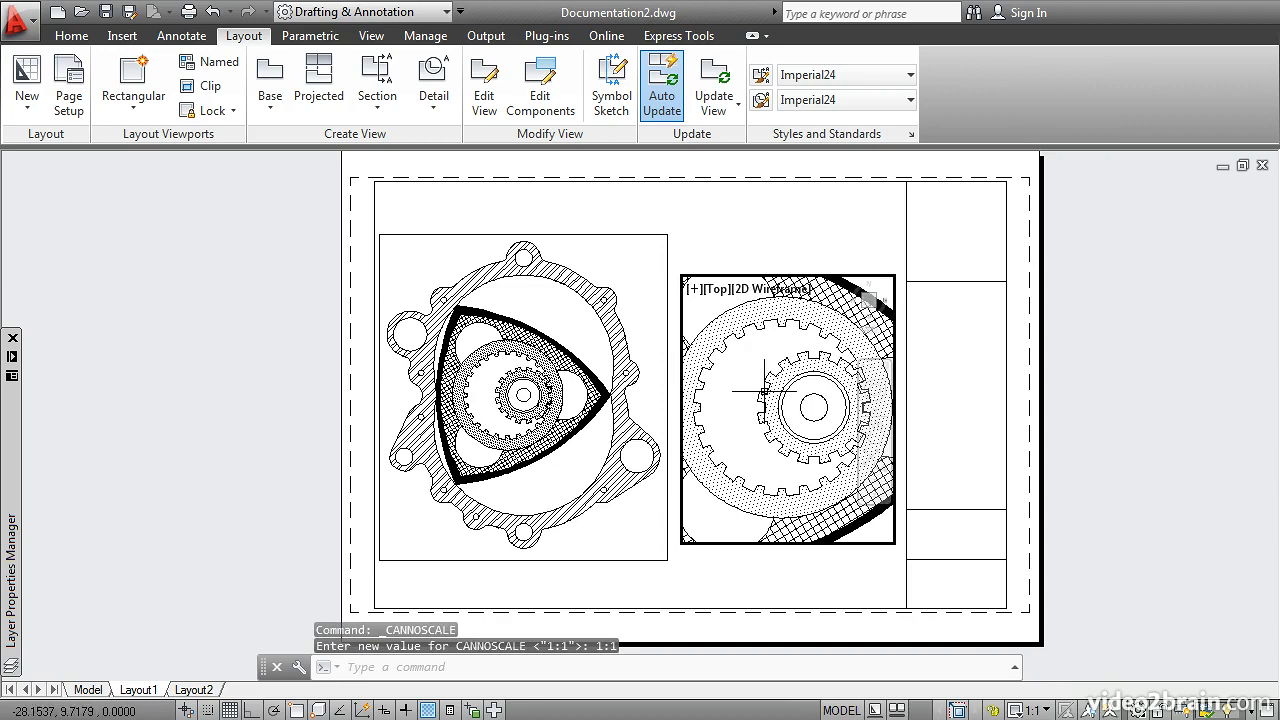
# Return to paper space and adjust the gear viewport's corners so its frame fits closely around the outer ring gear
pyautogui.doubleClick(736, 236)
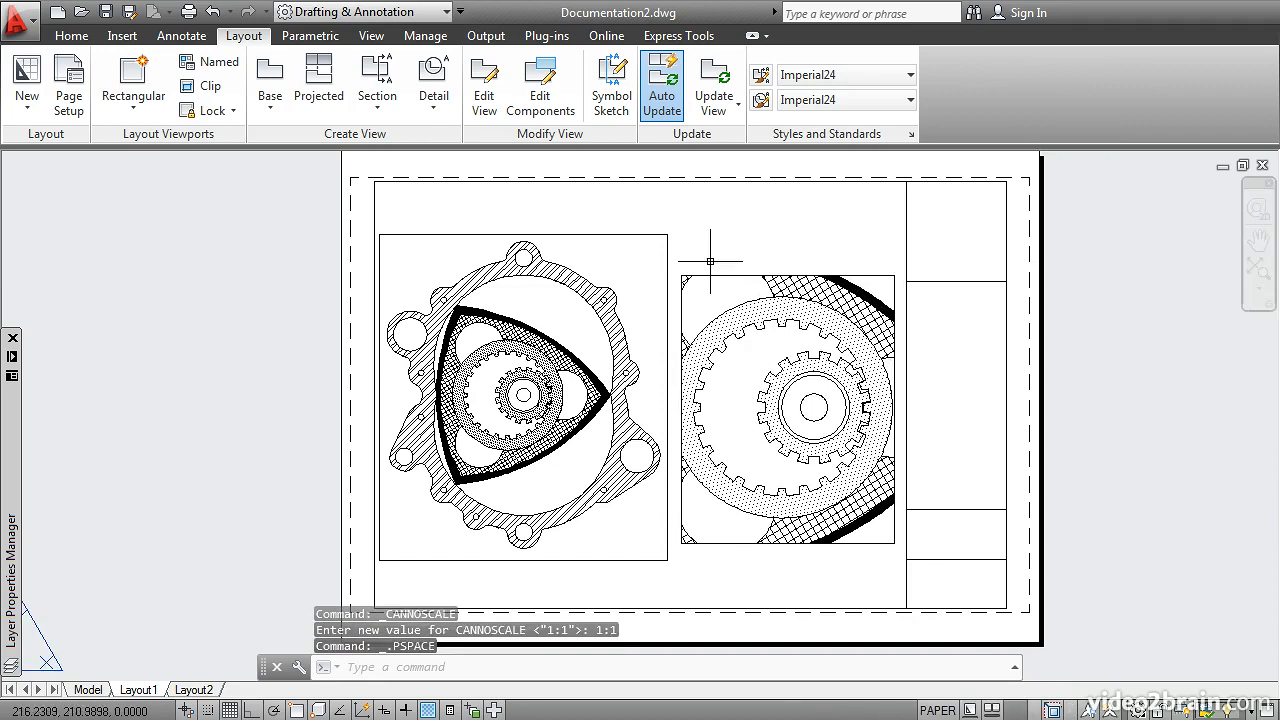
pyautogui.scroll(2, 771, 425)
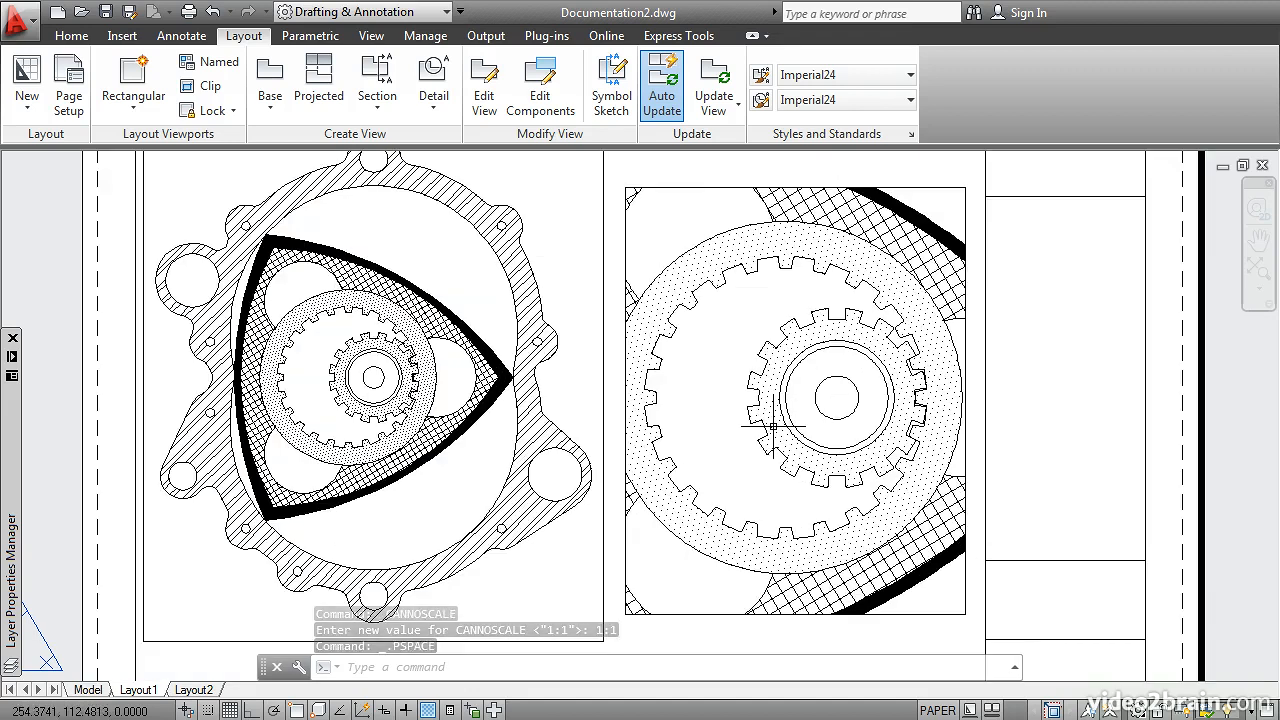
pyautogui.click(625, 200)
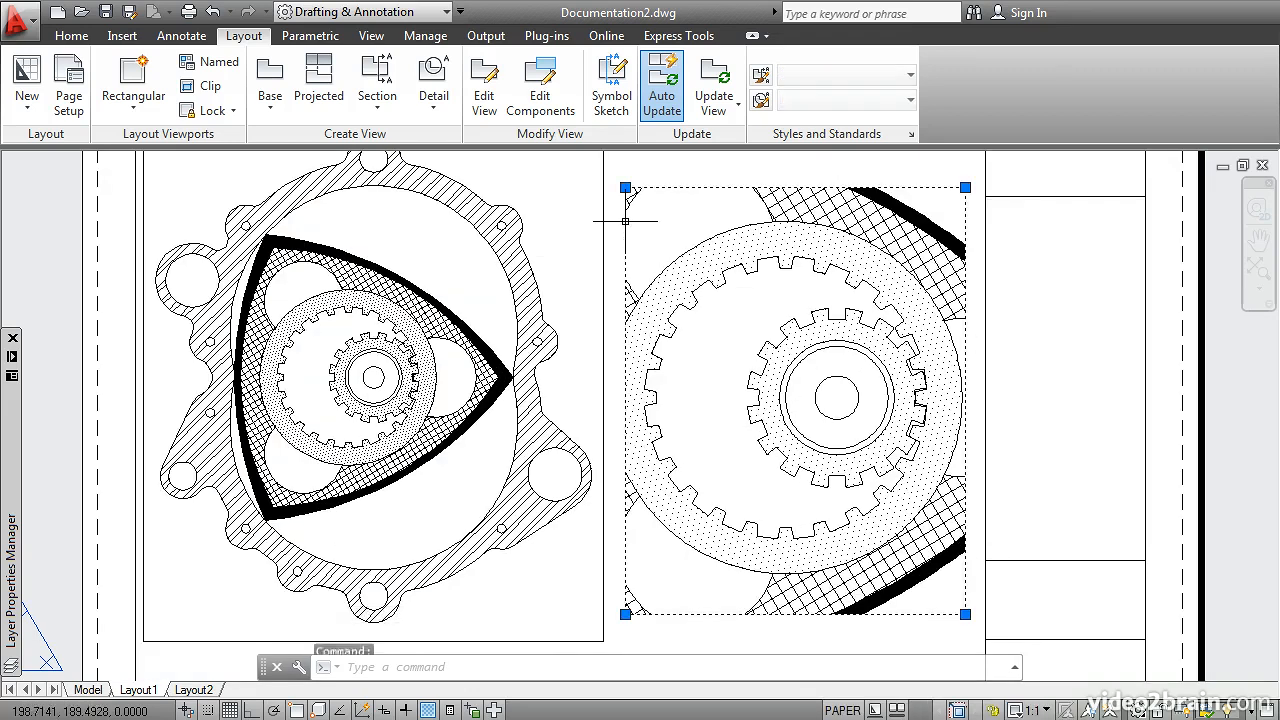
pyautogui.click(625, 187)
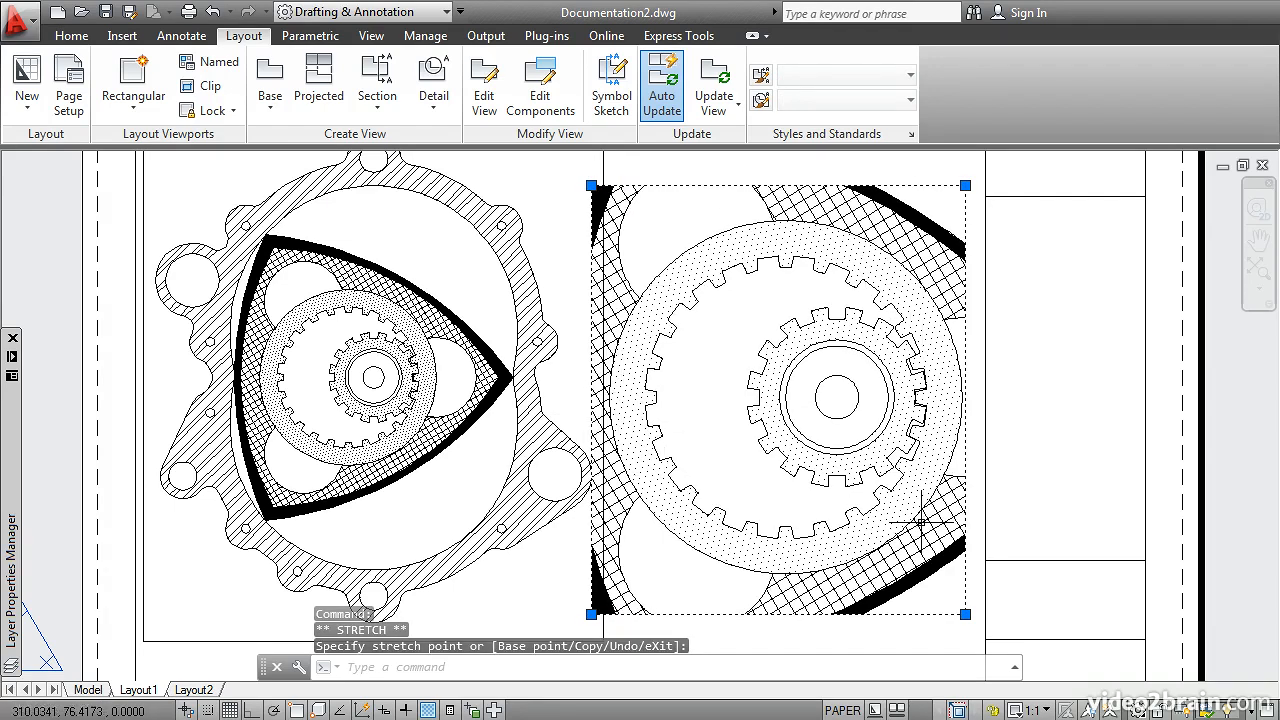
pyautogui.click(591, 614)
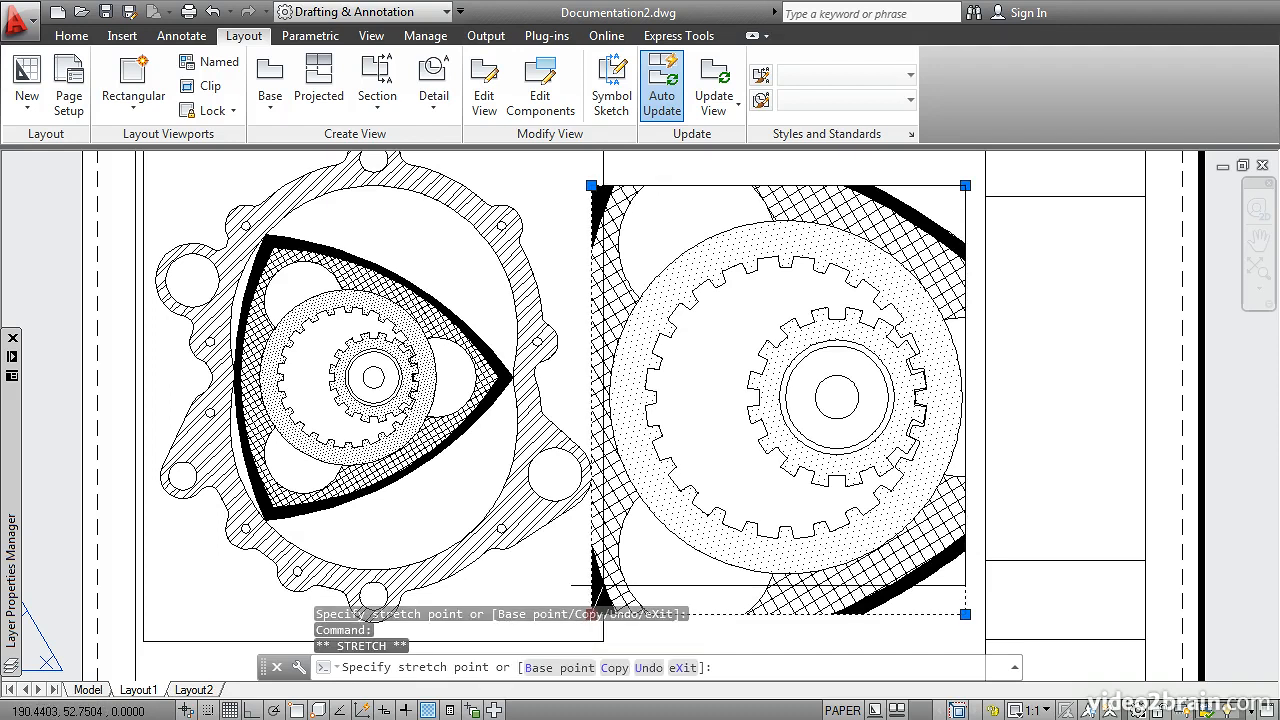
pyautogui.click(605, 580)
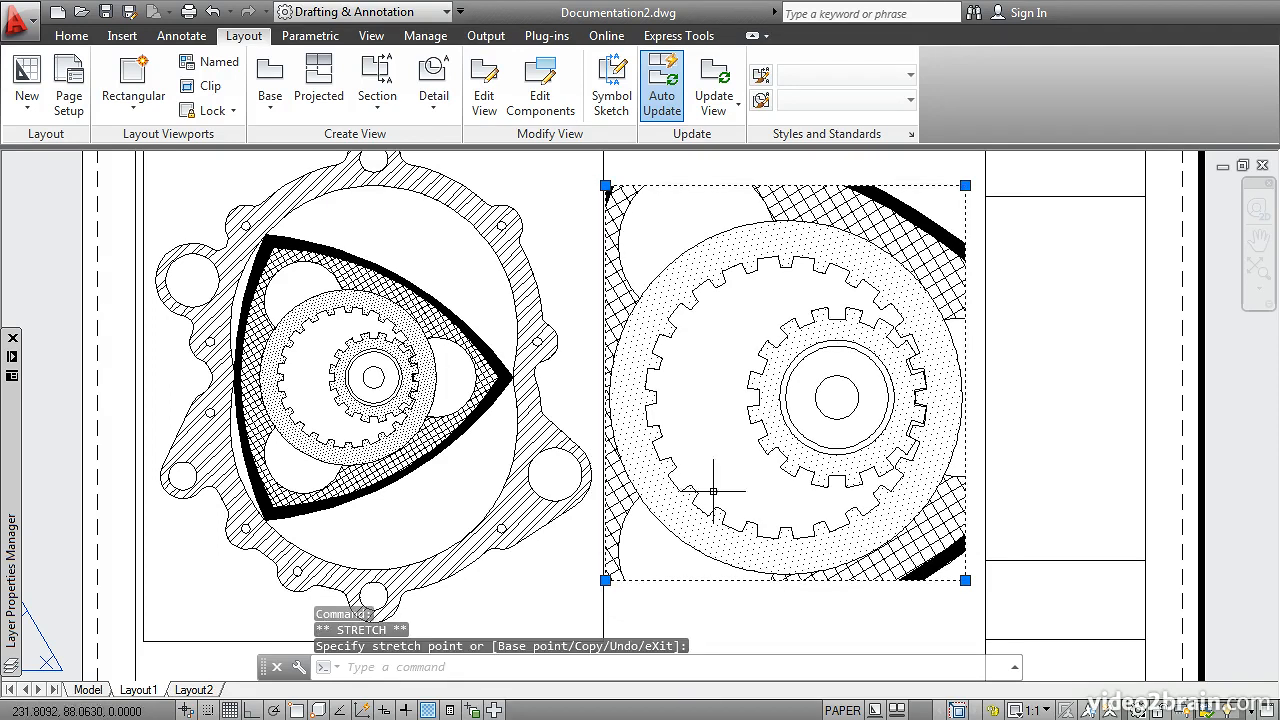
pyautogui.click(965, 185)
pyautogui.click(966, 213)
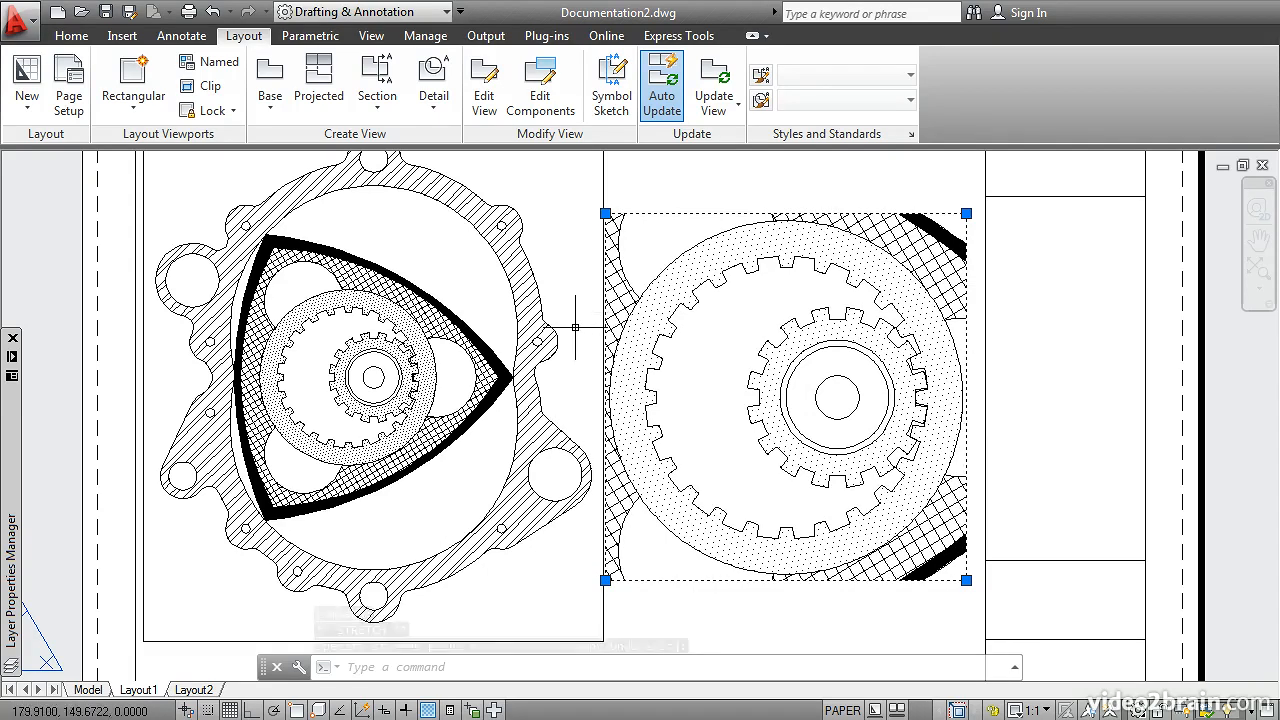
pyautogui.press('Escape')
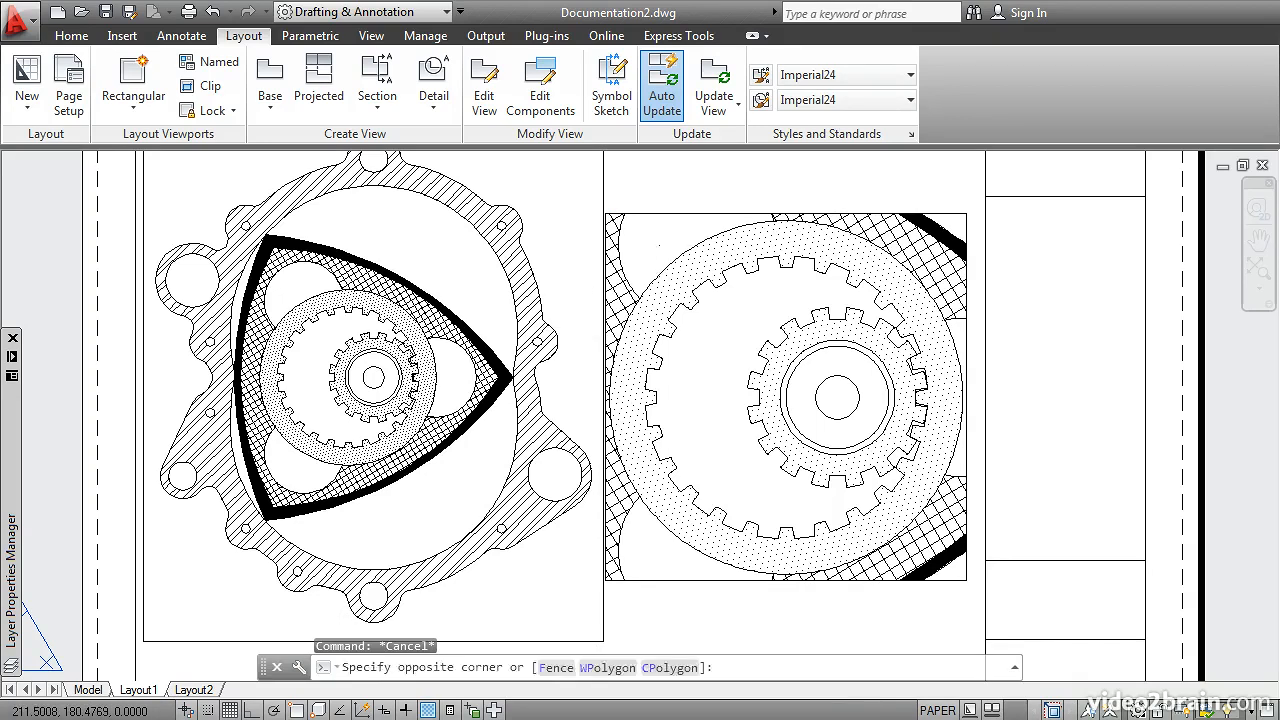
# Lock the display of the 1:1 gear viewport from paper space
pyautogui.doubleClick(659, 244)
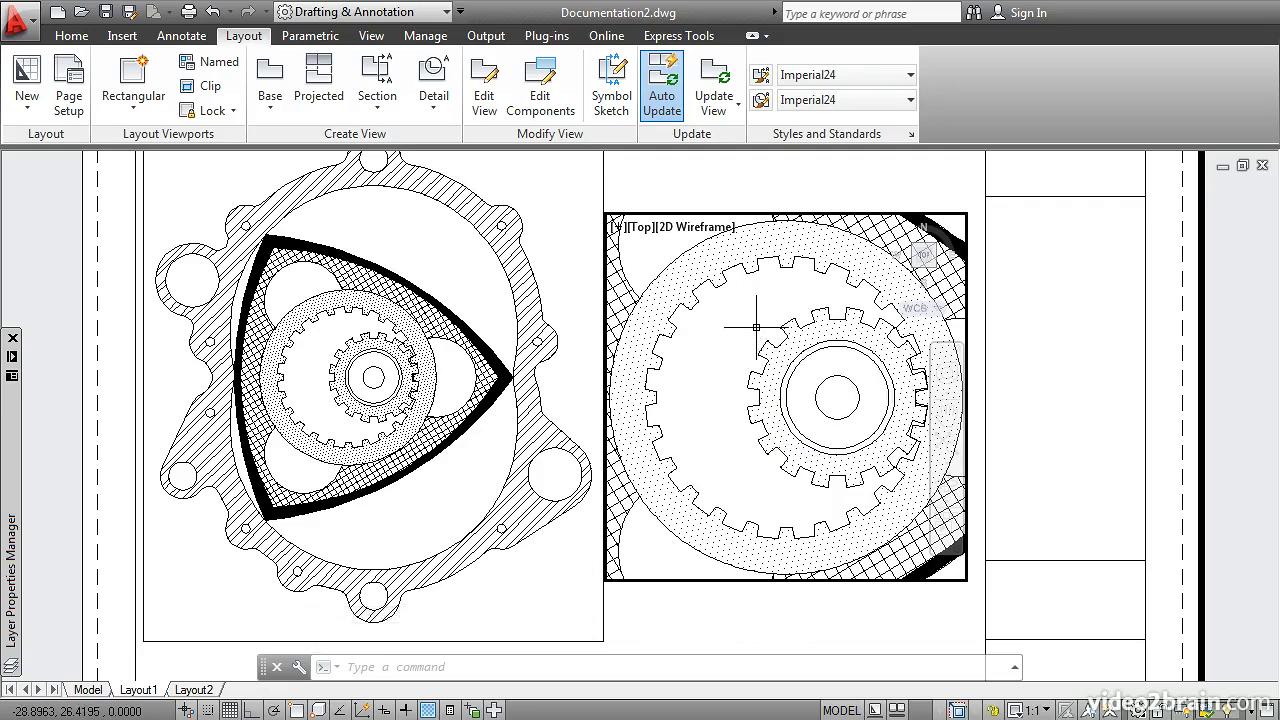
pyautogui.doubleClick(763, 179)
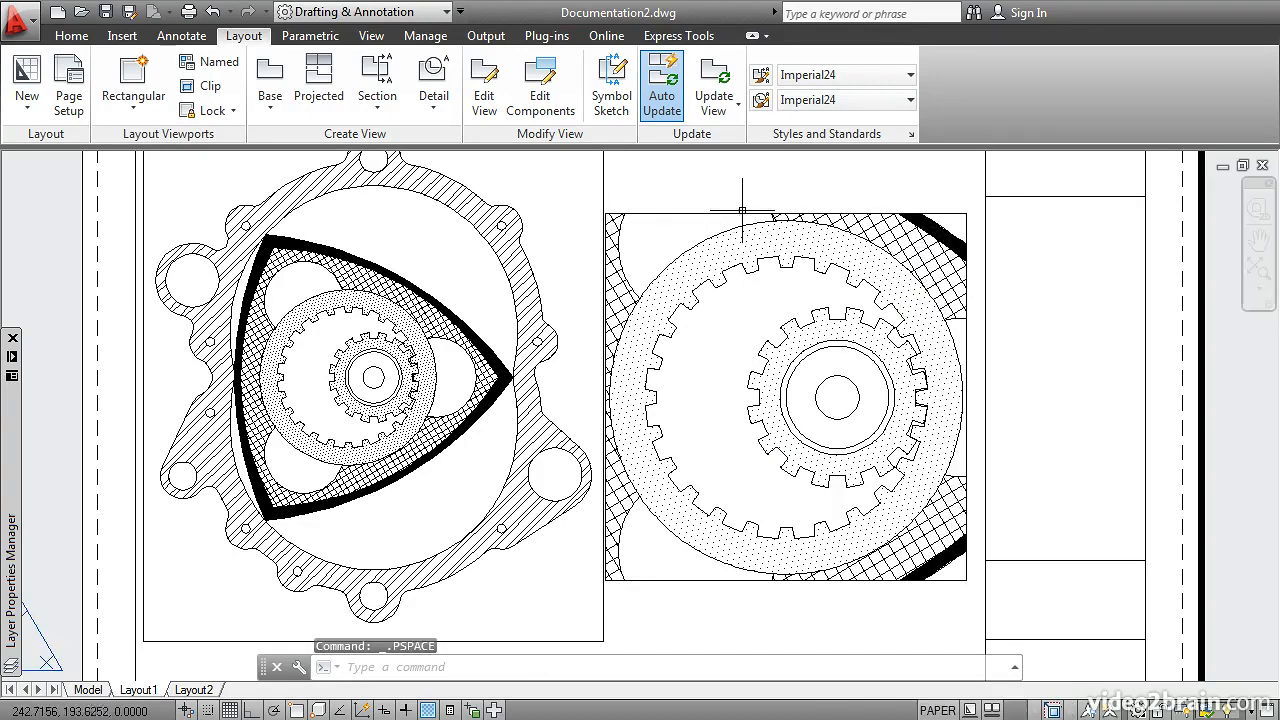
pyautogui.click(742, 213)
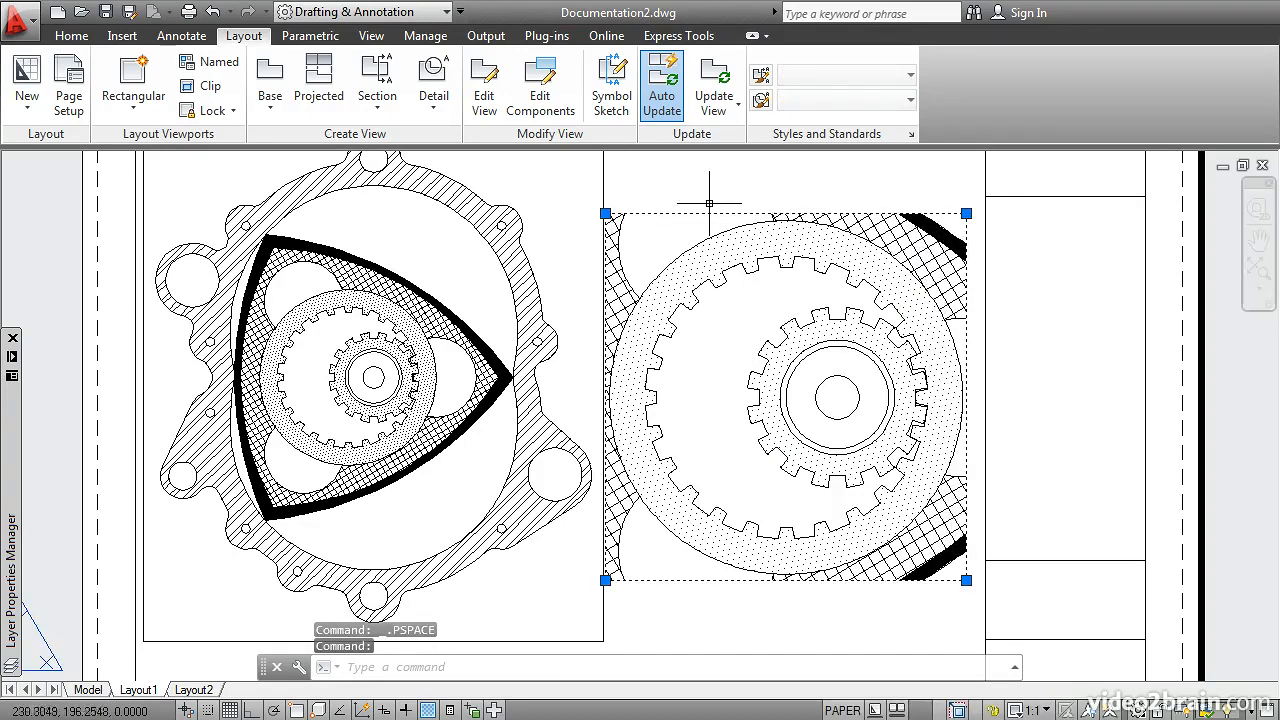
pyautogui.rightClick(648, 242)
pyautogui.moveTo(808, 220)
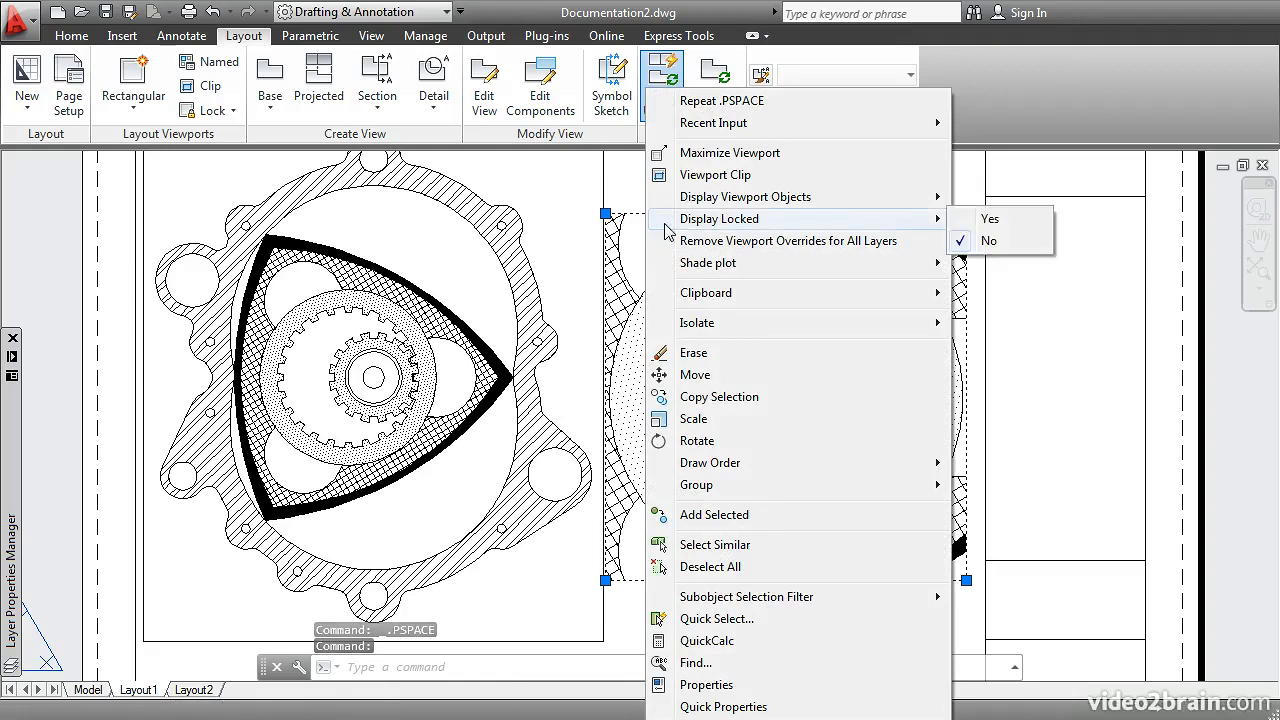
pyautogui.click(989, 218)
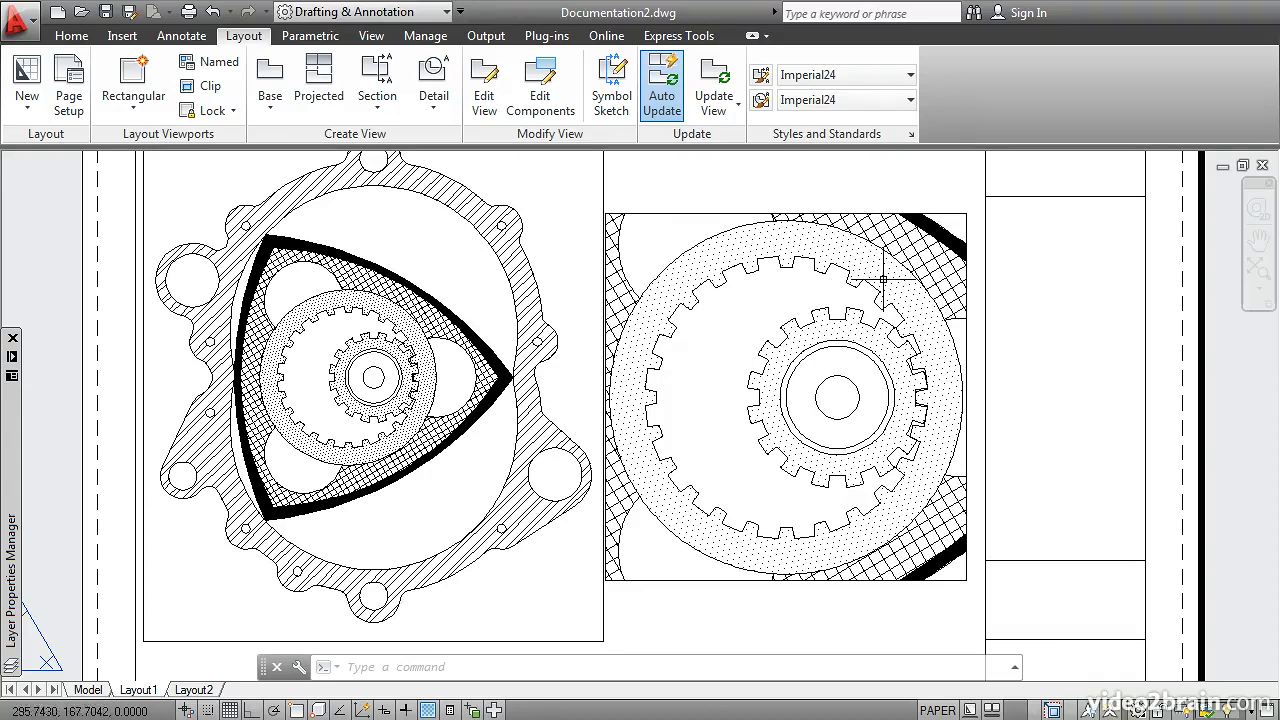
# Activate the gear viewport and check which layers the rotor's crosshatch and the cutout arc are on
pyautogui.doubleClick(754, 320)
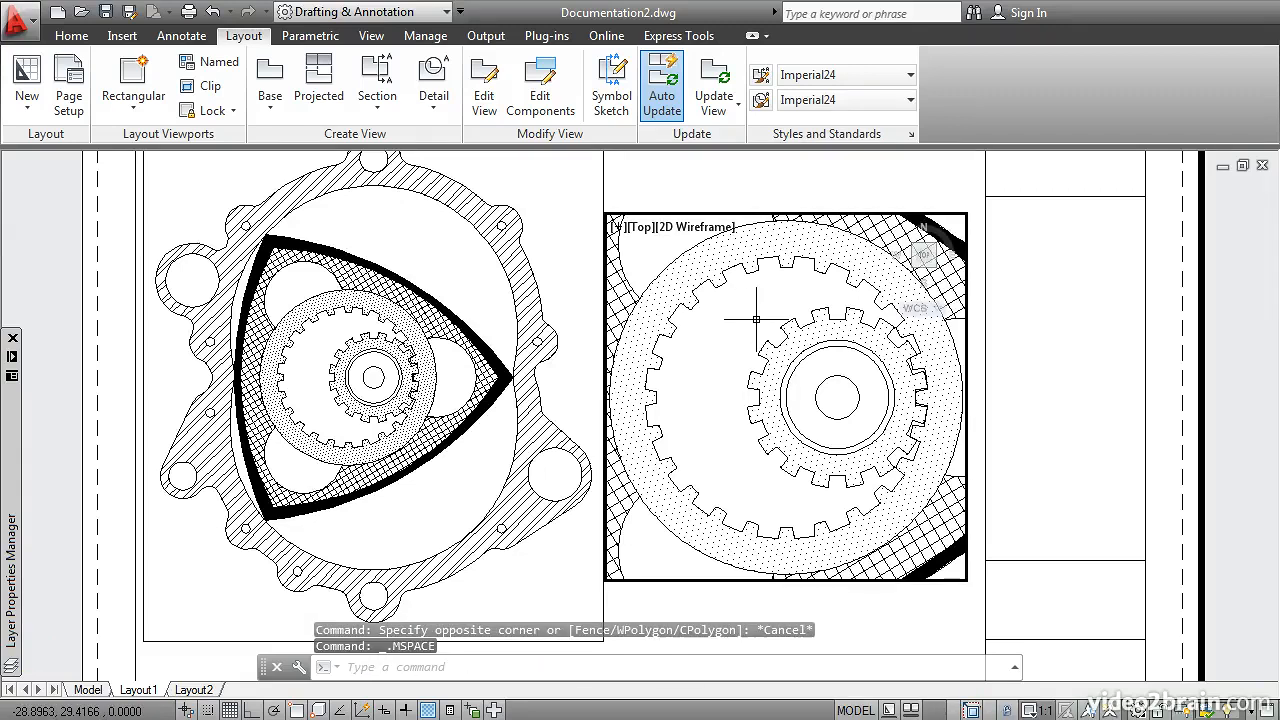
pyautogui.click(891, 230)
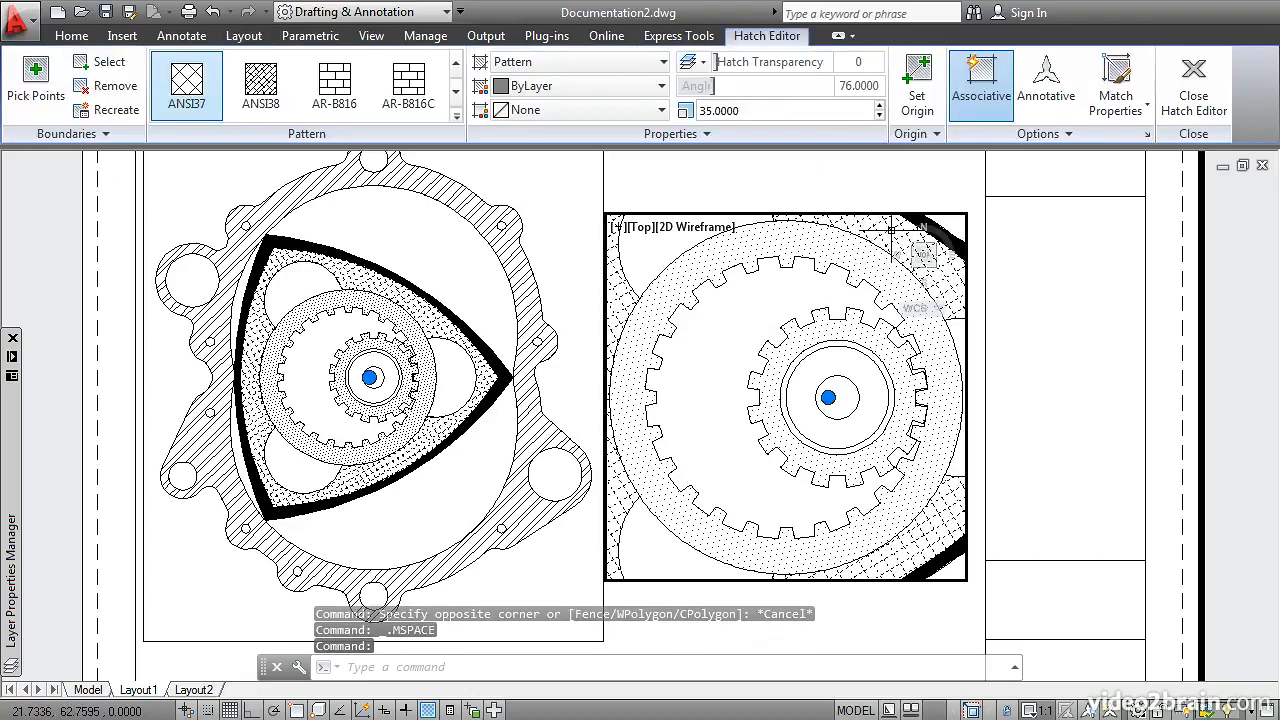
pyautogui.click(66, 36)
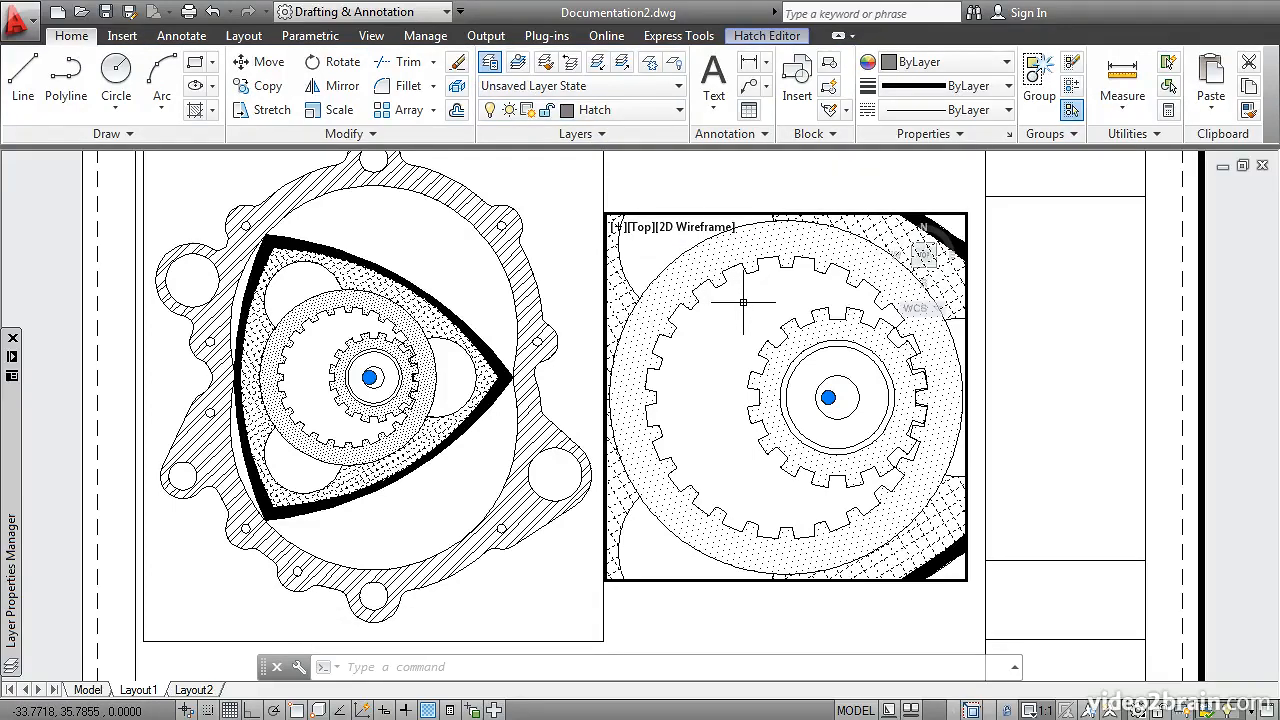
pyautogui.press('Escape')
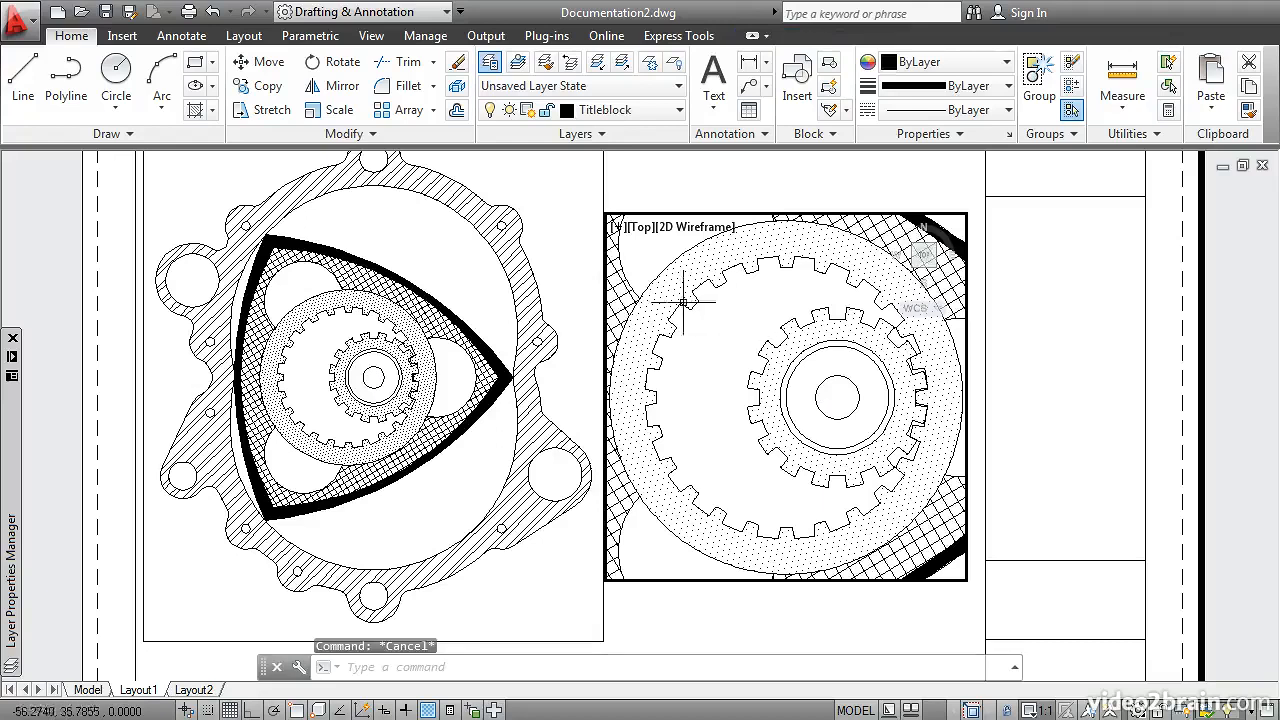
pyautogui.click(655, 280)
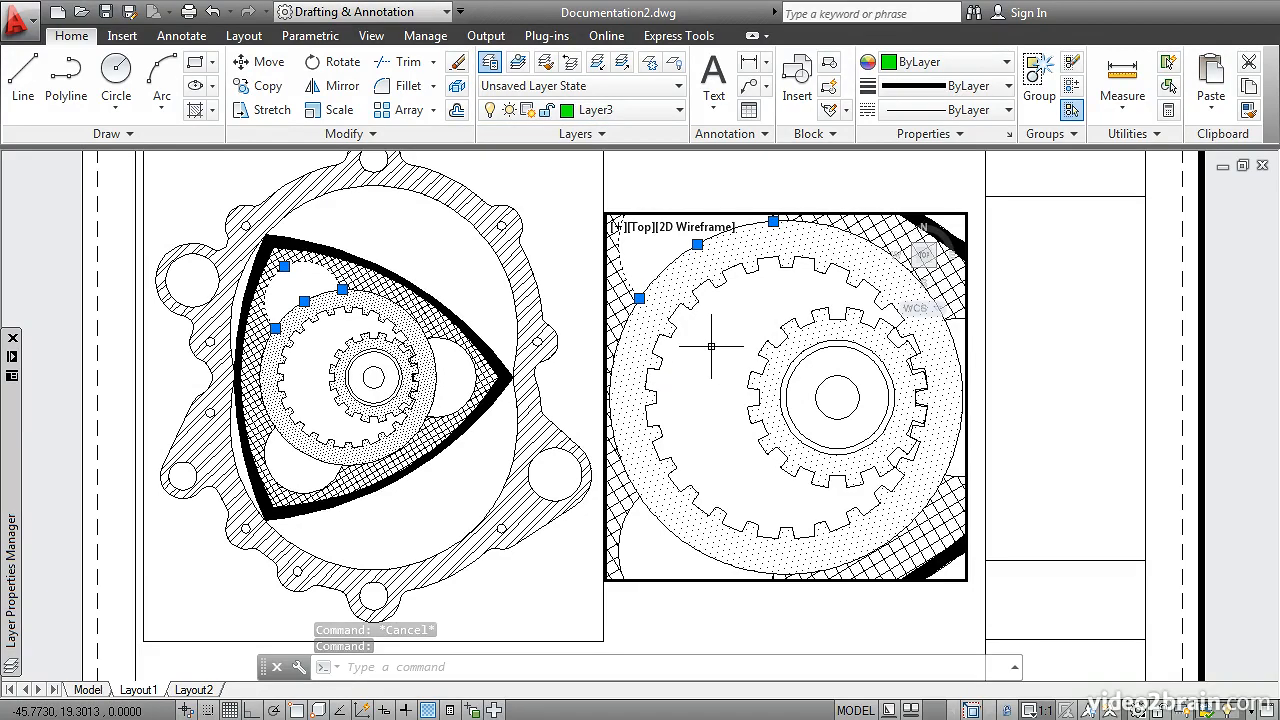
pyautogui.press('Escape')
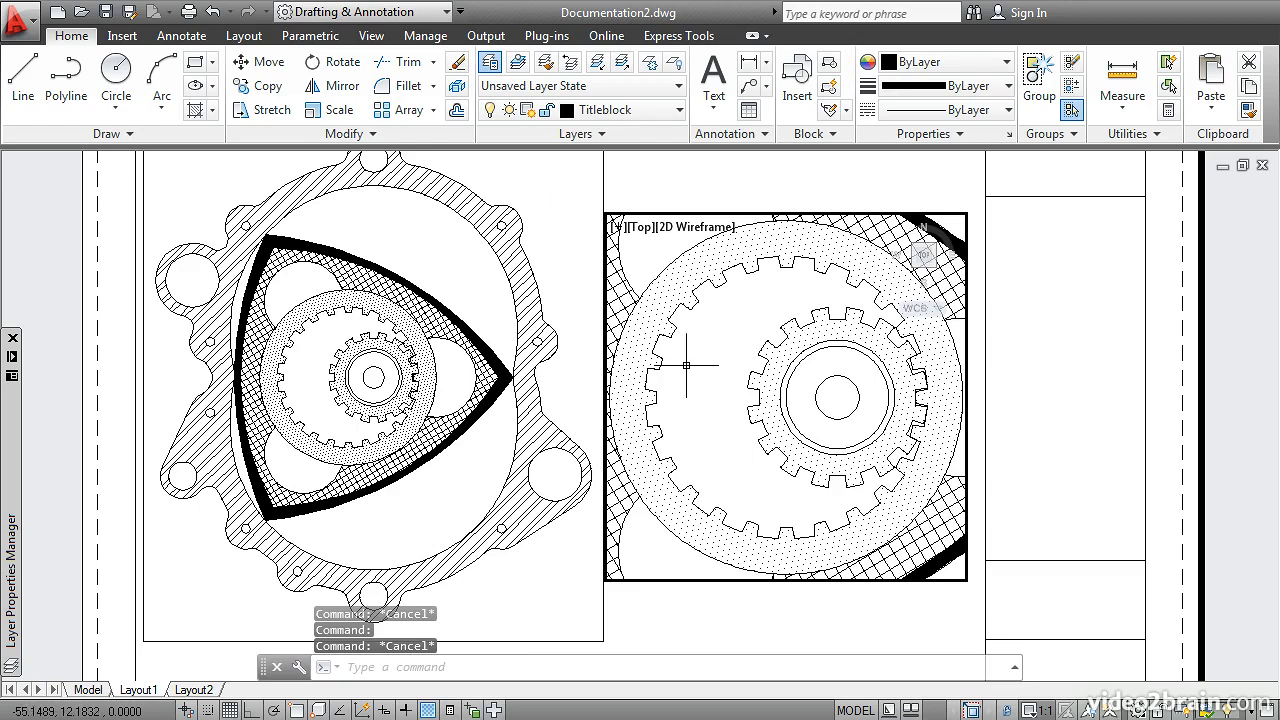
# Try freezing the Hatch layer globally for all viewports, and thaw it again
pyautogui.moveTo(15, 465)
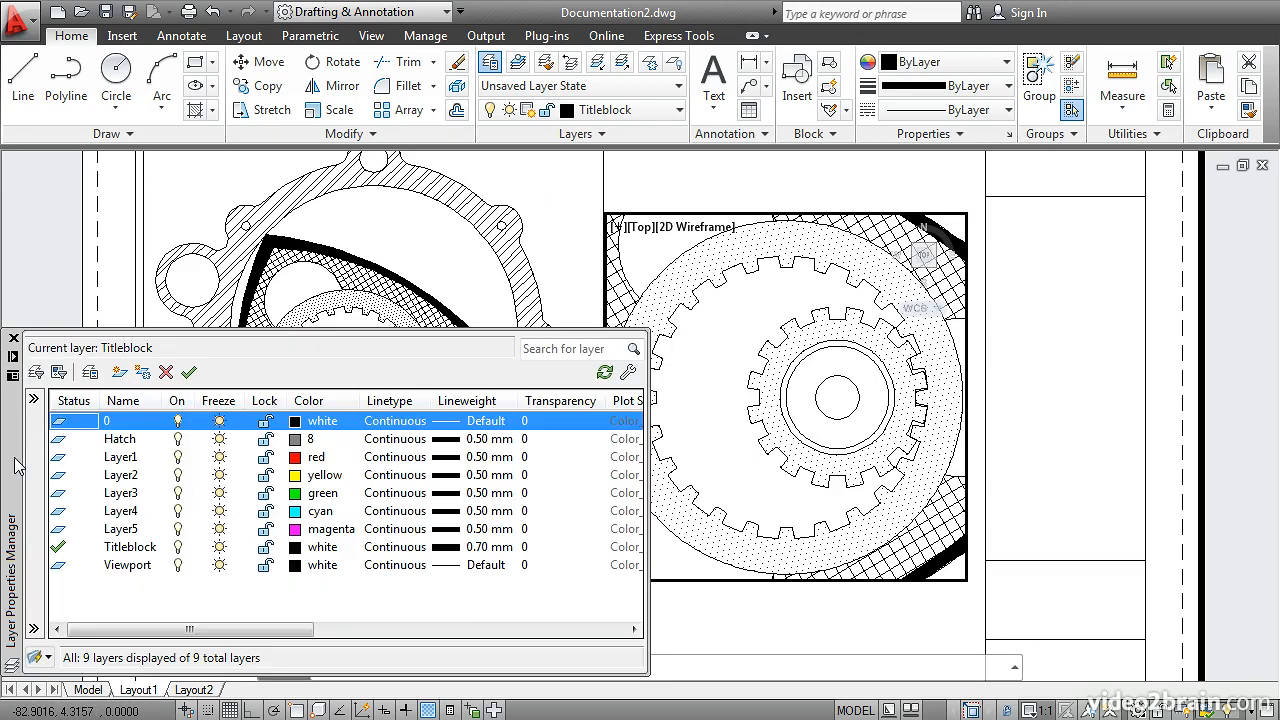
pyautogui.click(218, 441)
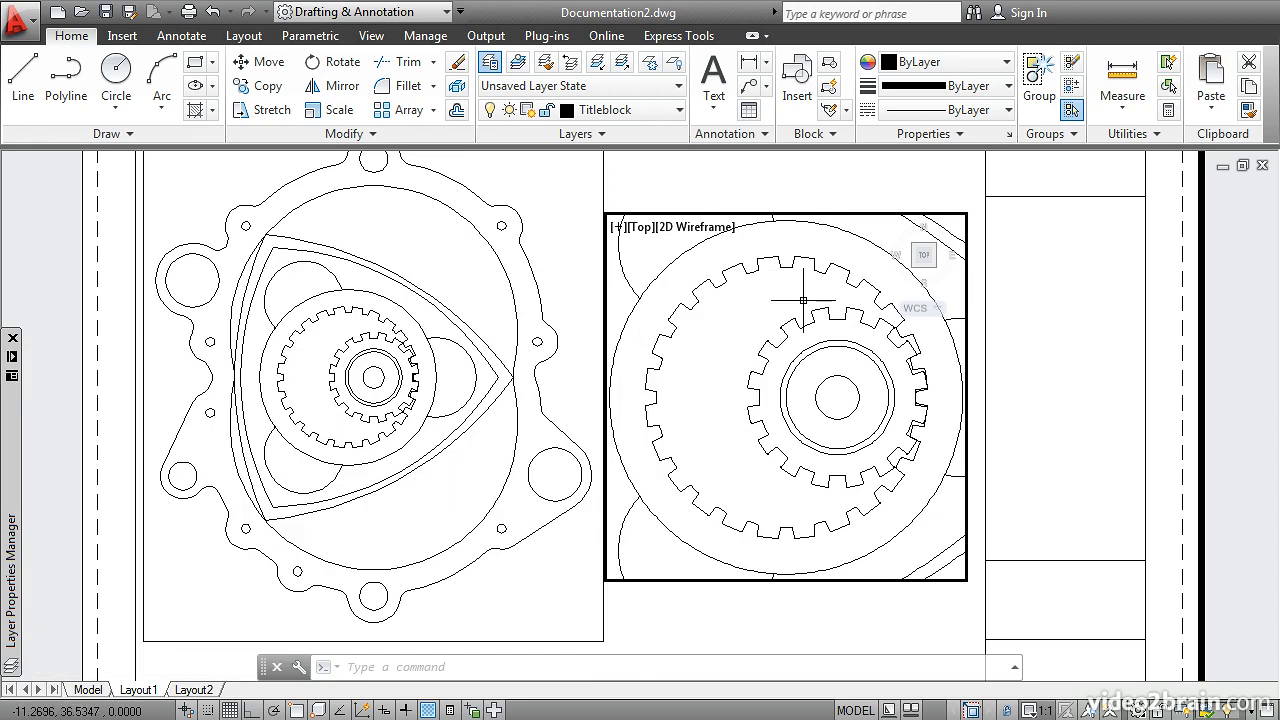
pyautogui.moveTo(5, 470)
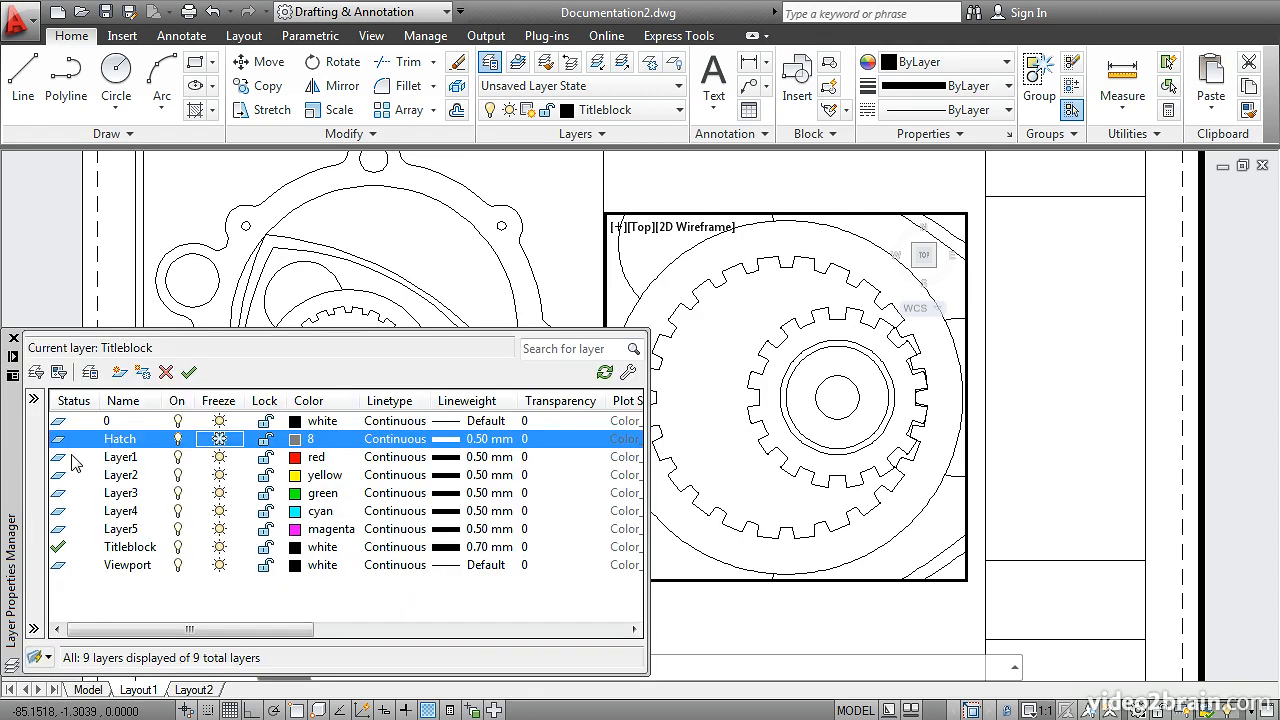
pyautogui.click(219, 440)
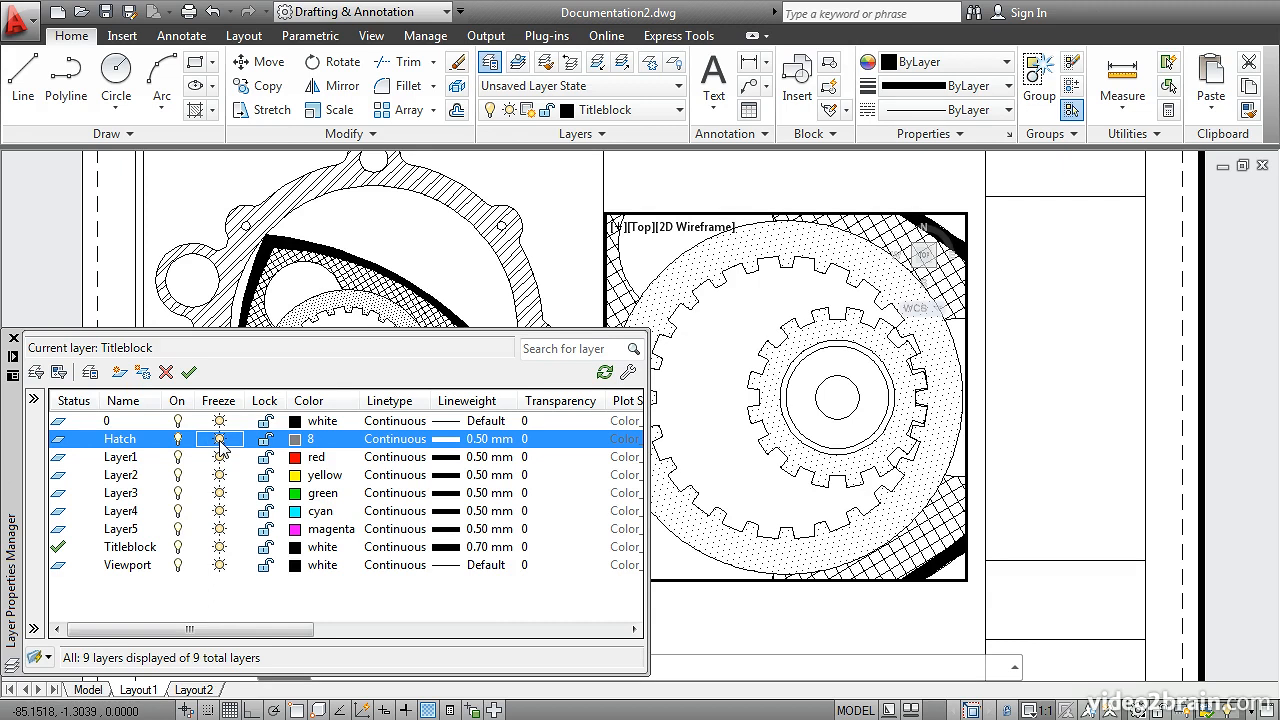
# Freeze the Hatch layer and Layer3 in the active gear viewport only
pyautogui.moveTo(205, 633); pyautogui.dragTo(373, 645)
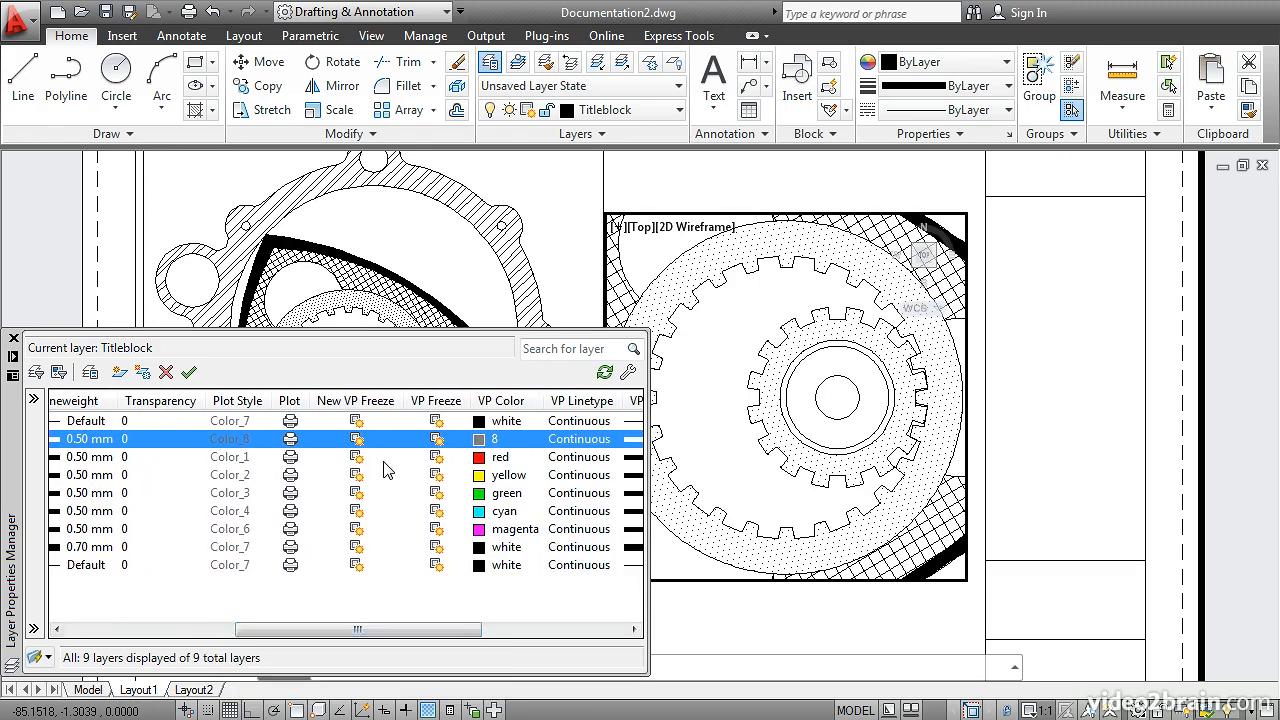
pyautogui.click(437, 444)
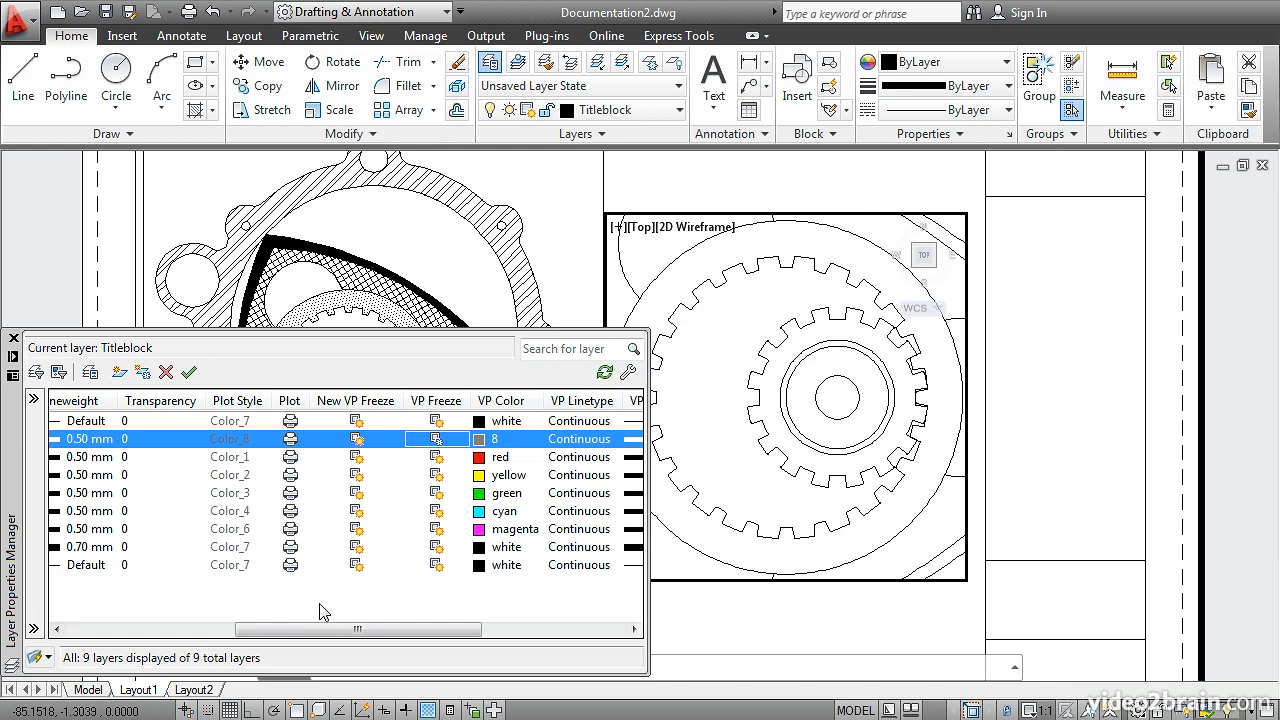
pyautogui.moveTo(322, 631)
pyautogui.mouseDown()
pyautogui.moveTo(157, 632)
pyautogui.moveTo(337, 645)
pyautogui.mouseUp()
pyautogui.doubleClick(104, 493)
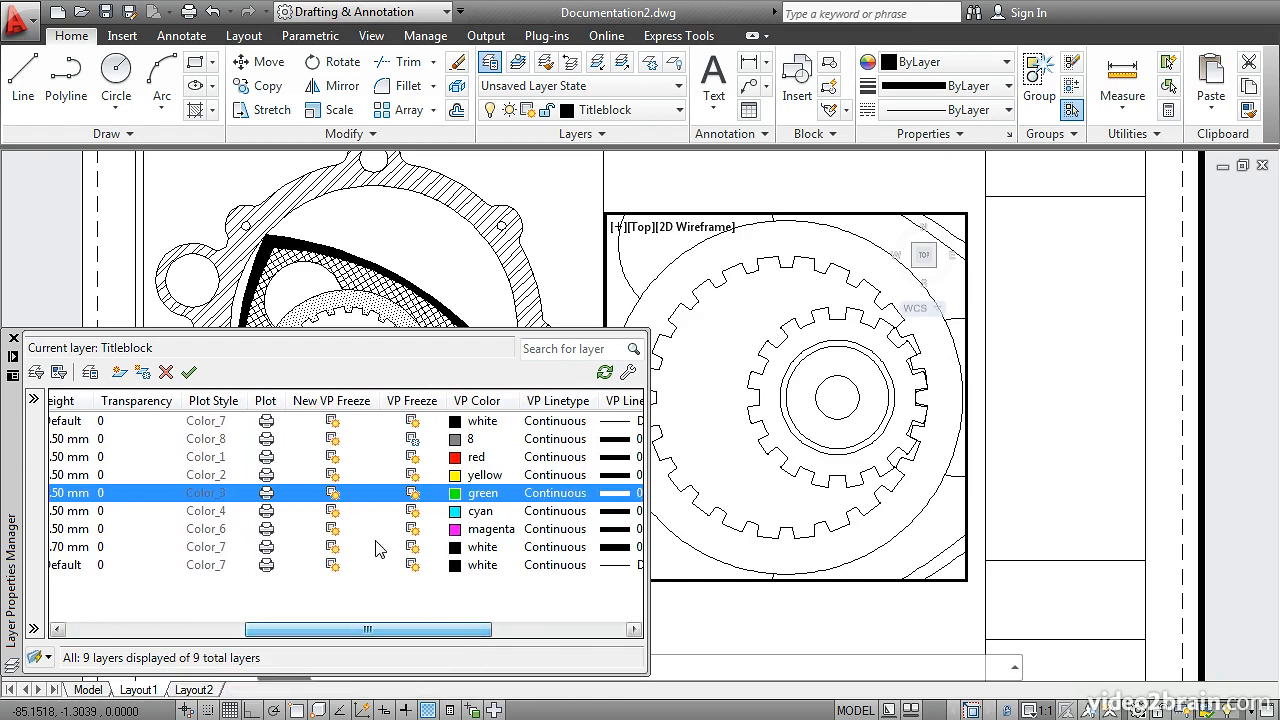
pyautogui.click(413, 498)
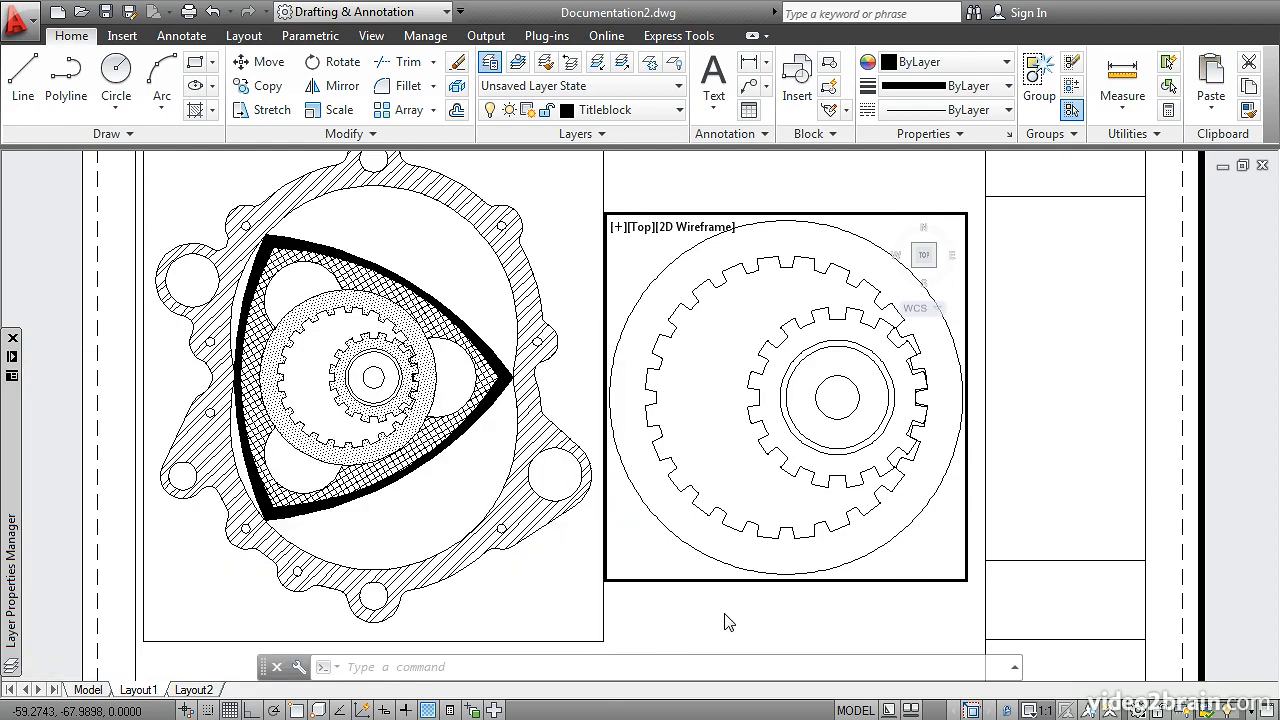
# Return to paper space and turn off the Viewport layer
pyautogui.doubleClick(727, 620)
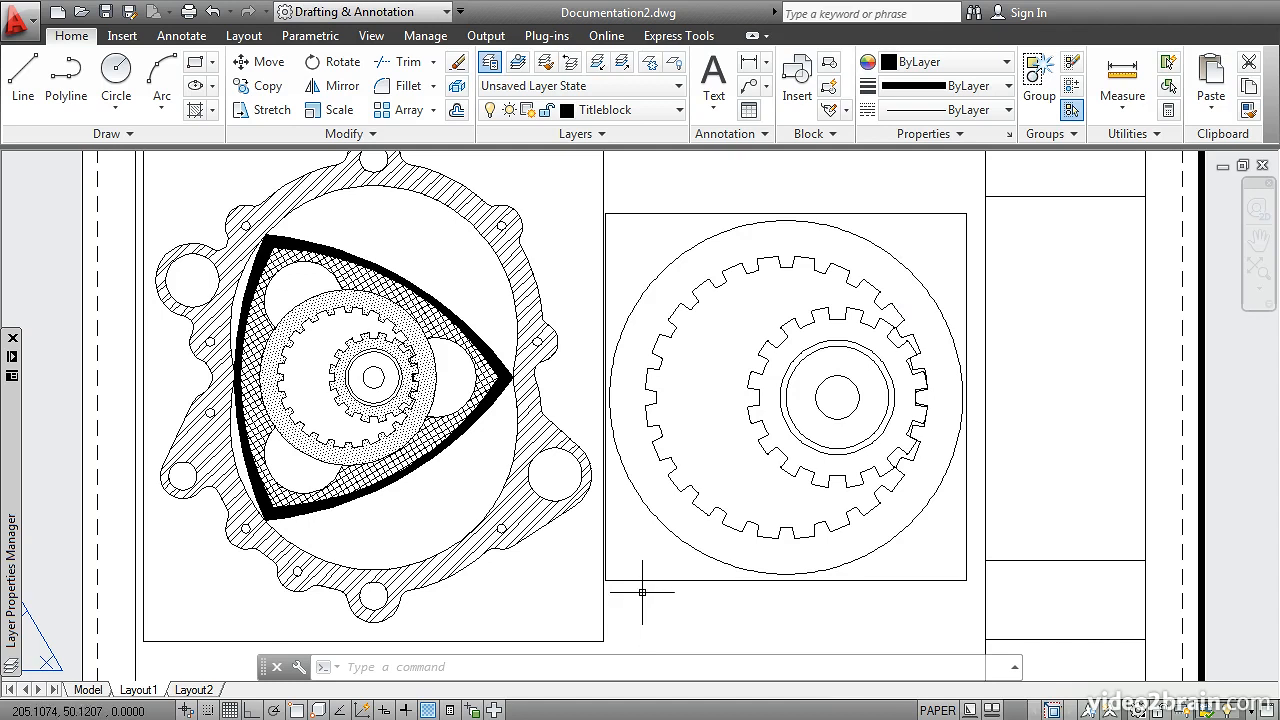
pyautogui.scroll(-3, 645, 608)
pyautogui.moveTo(645, 591); pyautogui.dragTo(612, 540, button='middle')
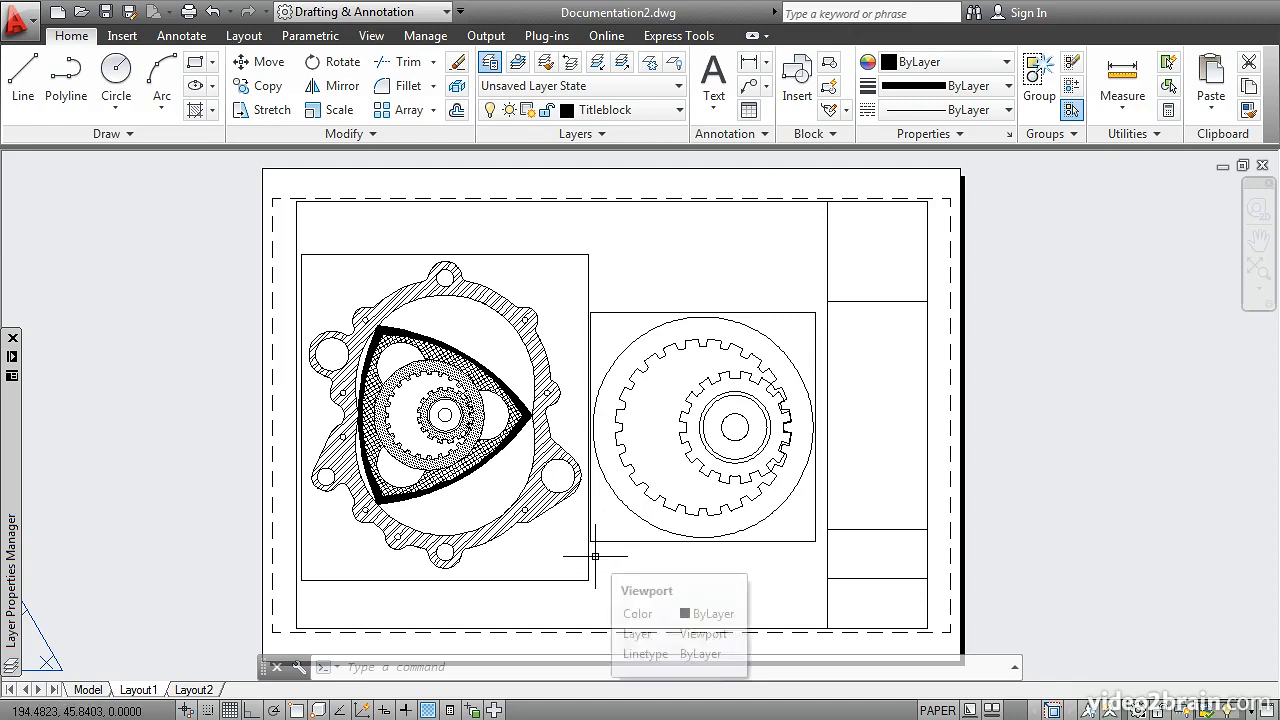
pyautogui.moveTo(12, 490)
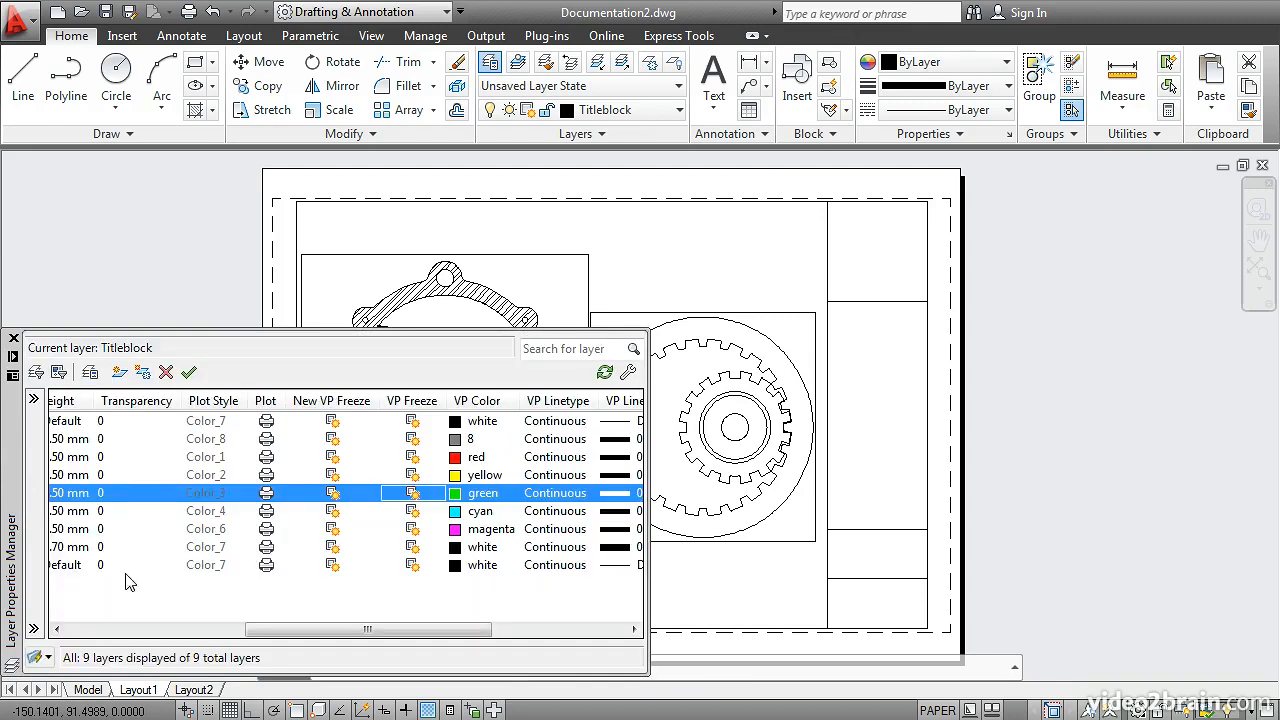
pyautogui.moveTo(253, 633); pyautogui.dragTo(68, 636)
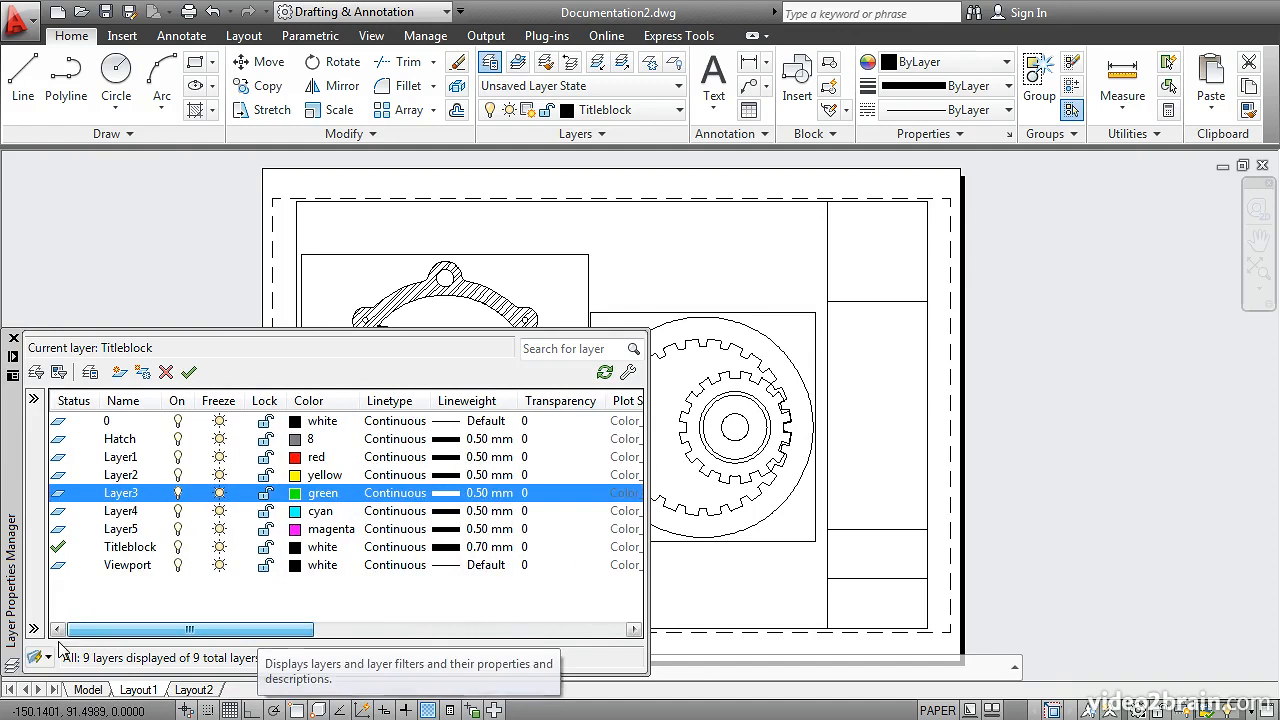
pyautogui.click(178, 565)
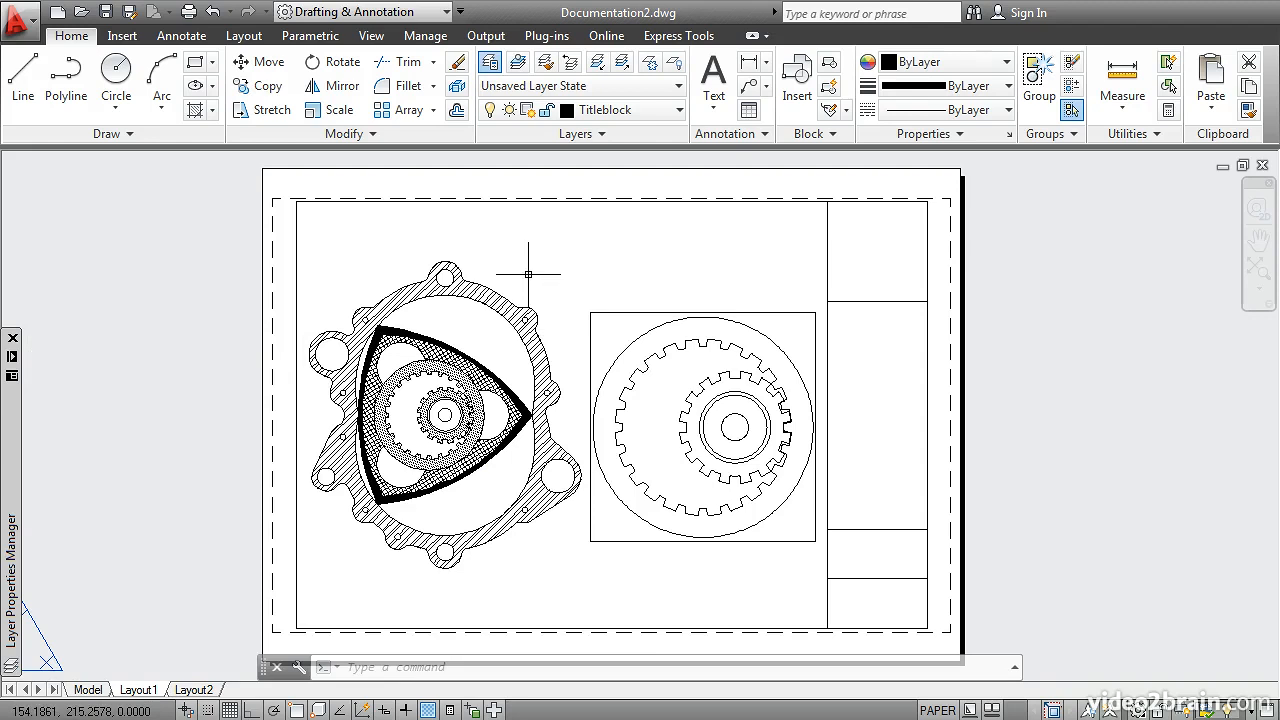
# Move the gear viewport's frame to the turned-off Viewport layer and dismiss the warning
pyautogui.click(590, 314)
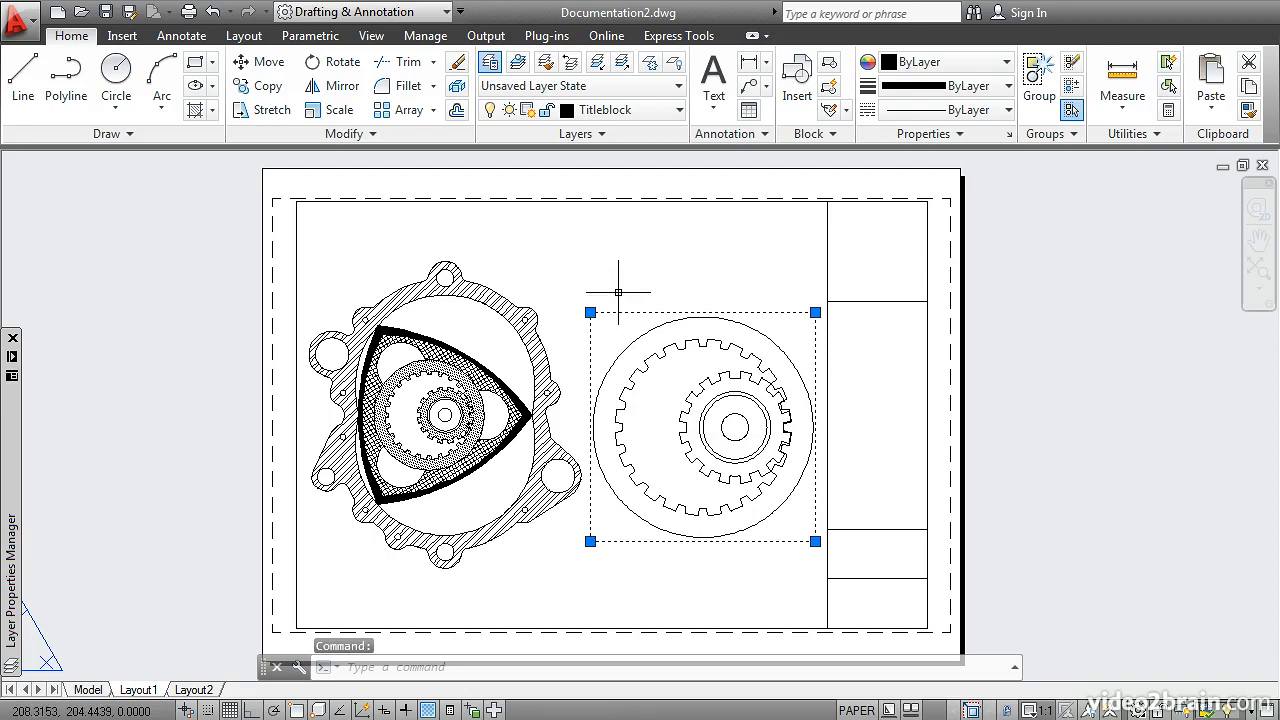
pyautogui.click(628, 112)
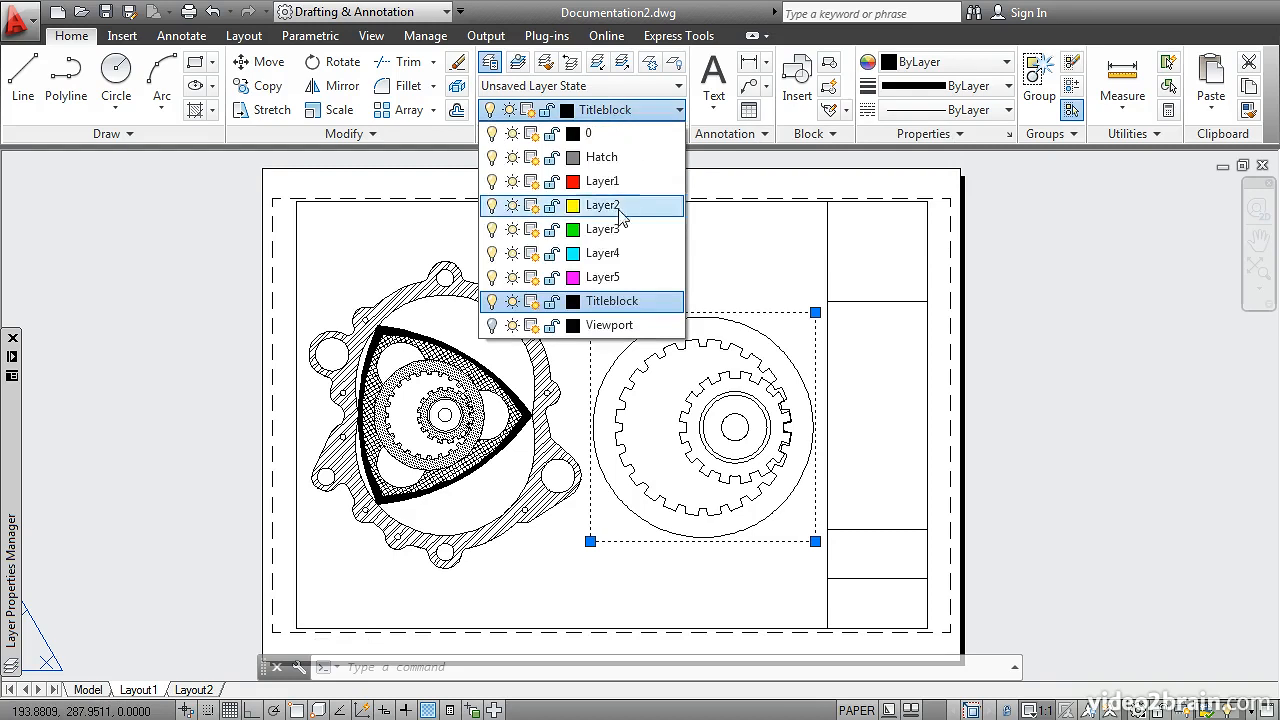
pyautogui.click(632, 328)
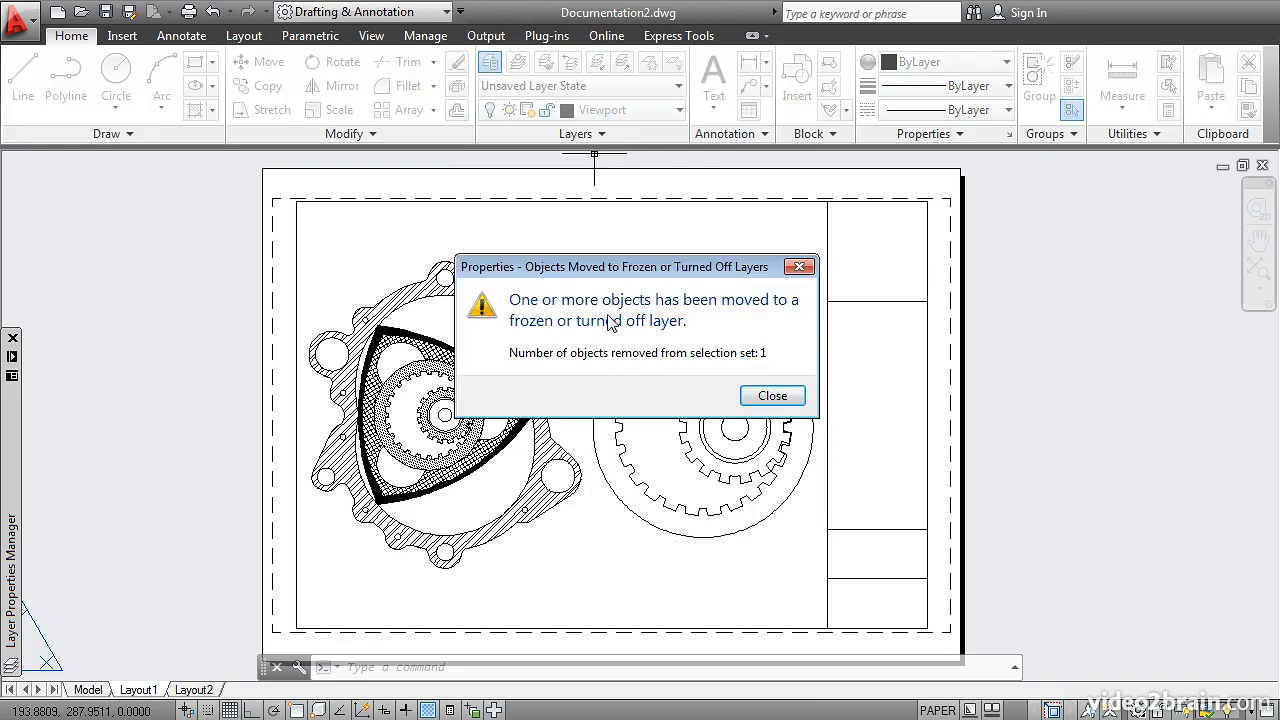
pyautogui.click(770, 396)
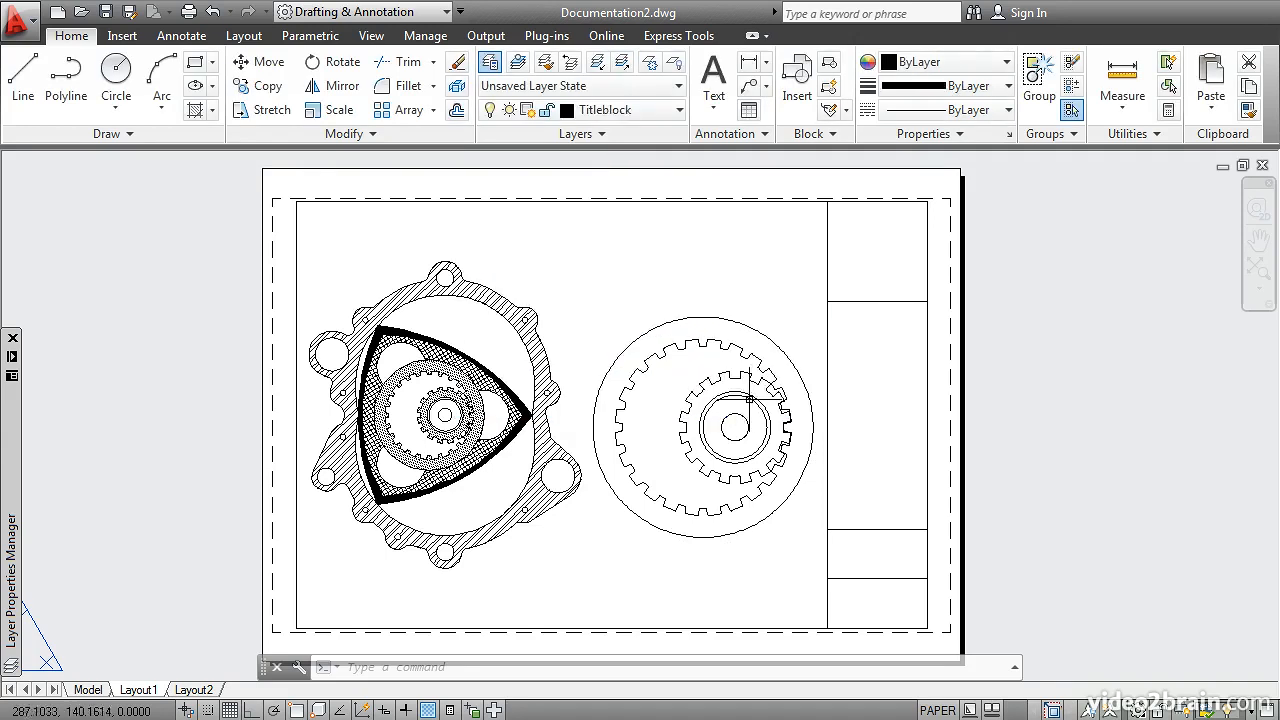